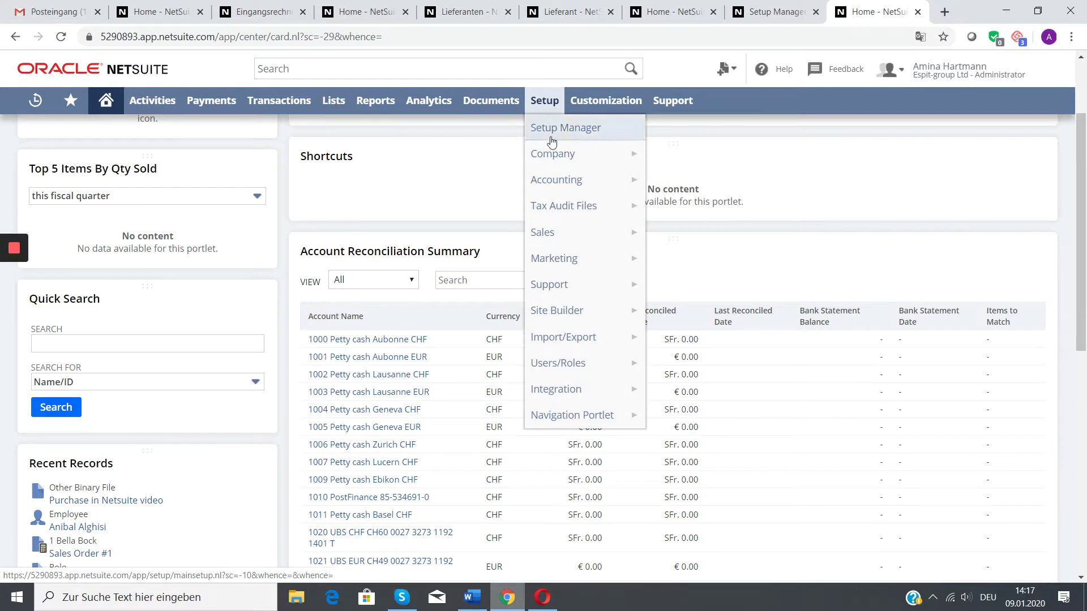
- Set up and save the accounting periods for the full fiscal year 2020, starting in January with calendar months
mouse_move(554, 179)
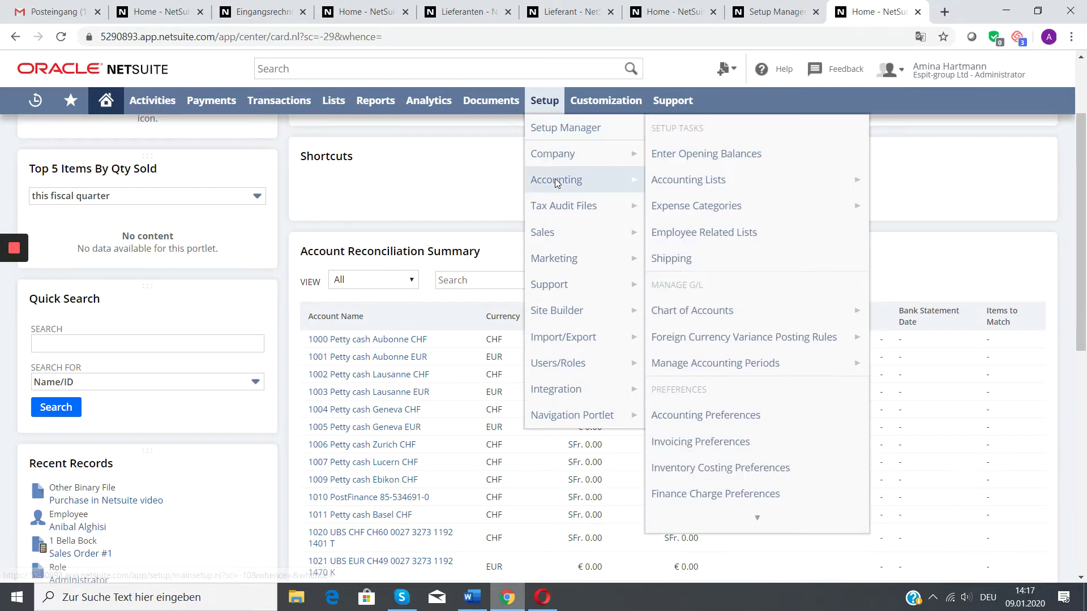
ctrl+click(729, 366)
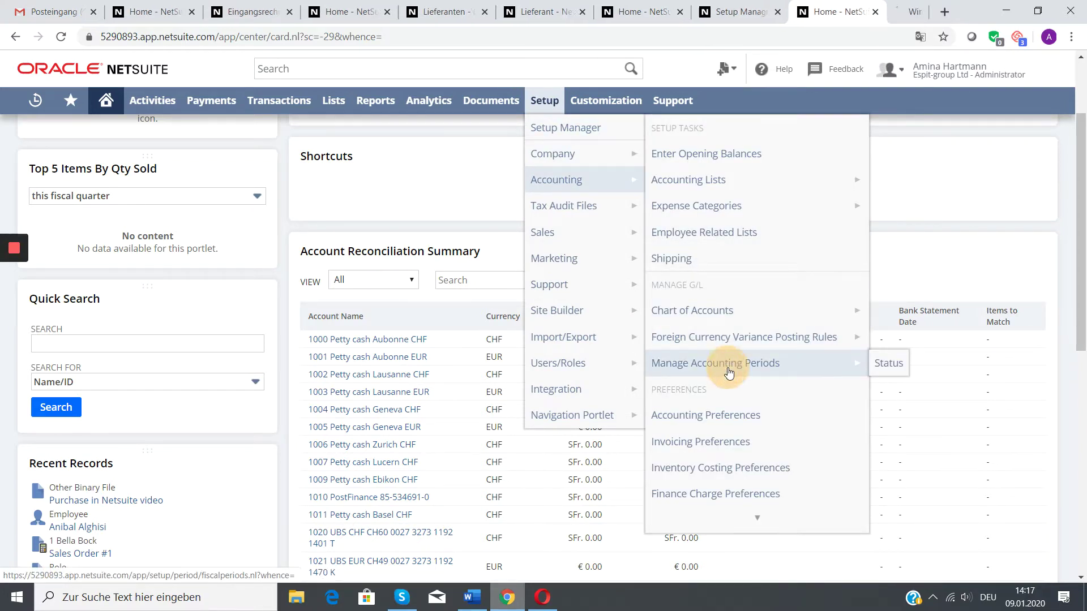
key(ctrl+Tab)
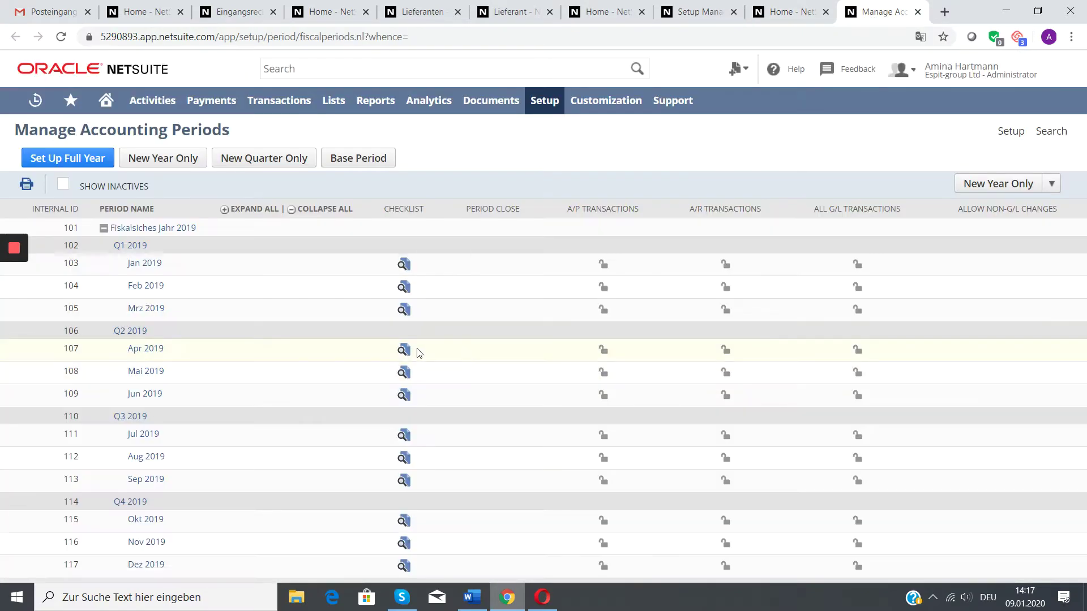
click(86, 157)
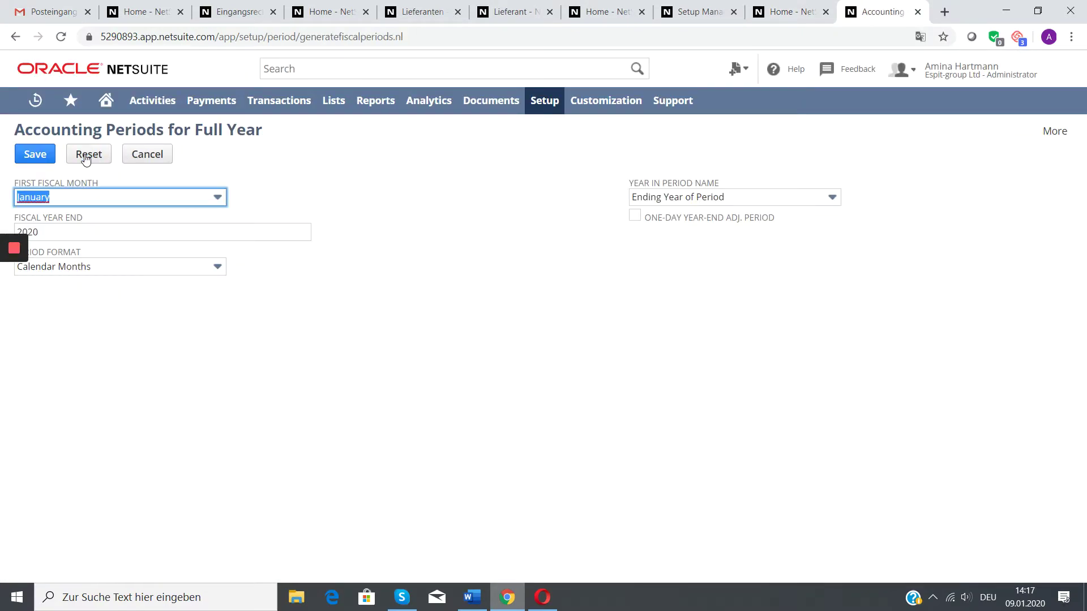
click(37, 159)
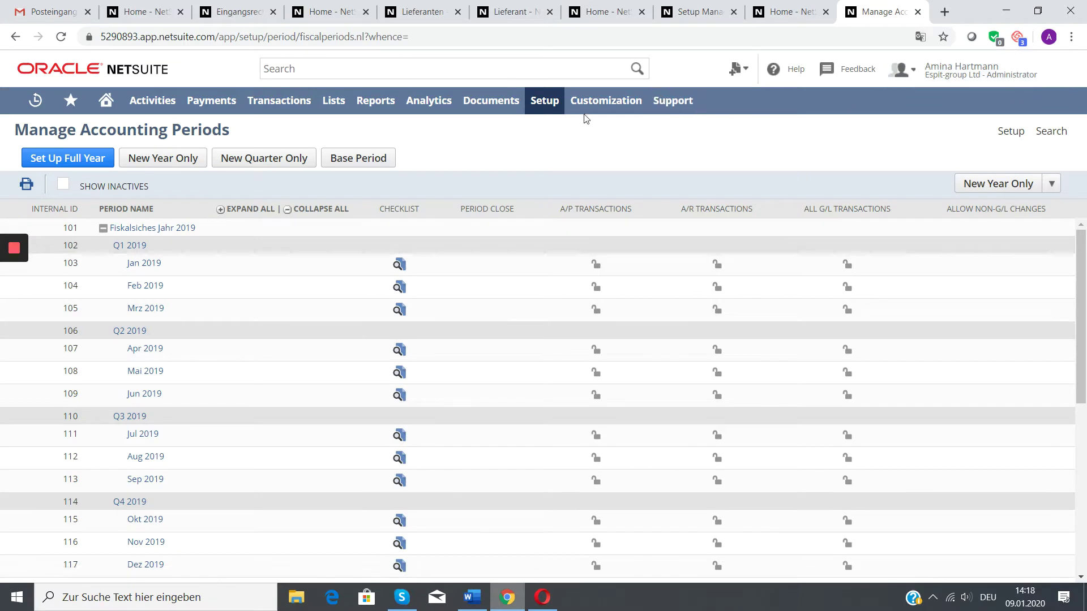
- Set up and save the tax reporting periods for the full fiscal year 2020, starting in January with calendar months
mouse_move(545, 102)
mouse_move(554, 158)
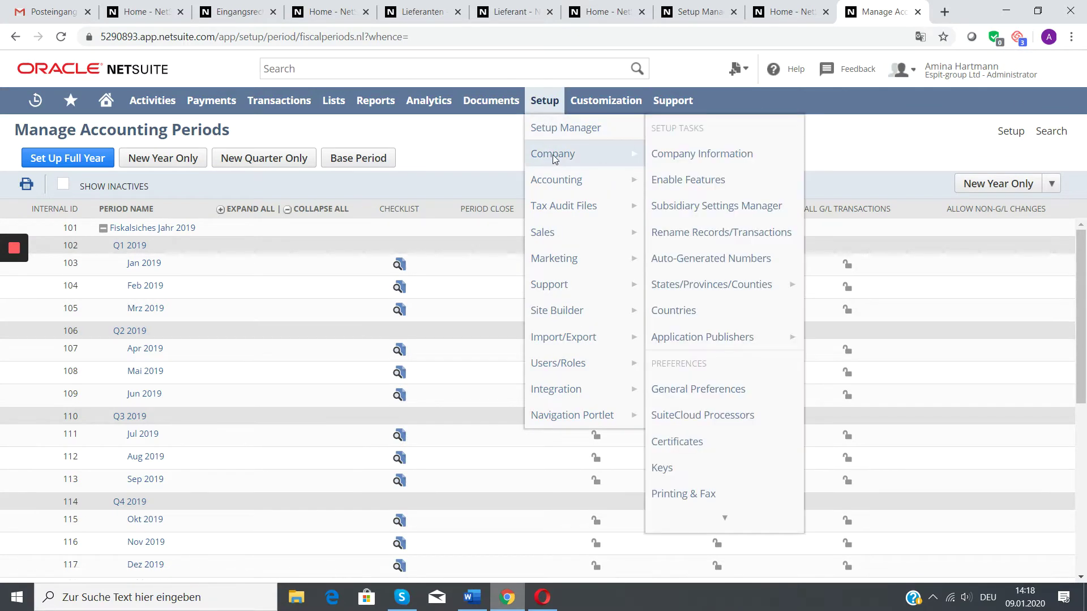
mouse_move(570, 182)
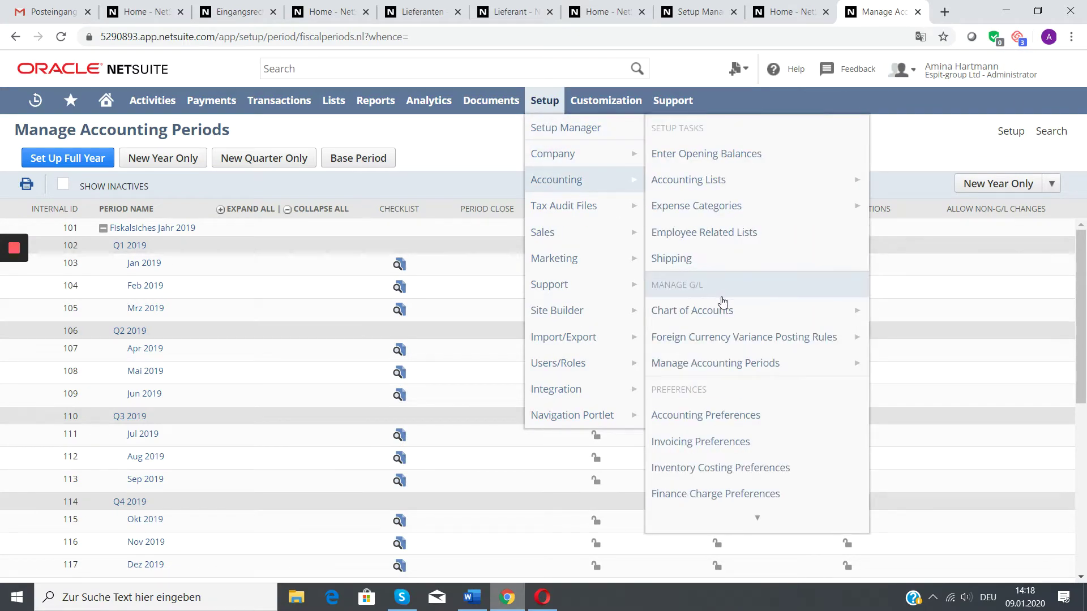
mouse_move(726, 316)
scroll(726, 315, down, 10)
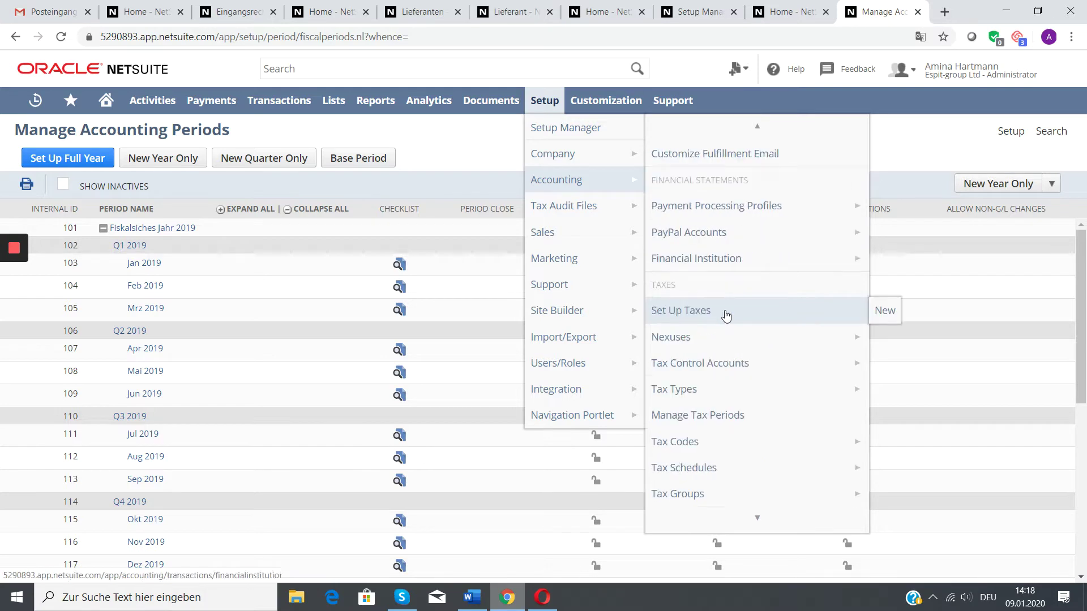
mouse_move(727, 348)
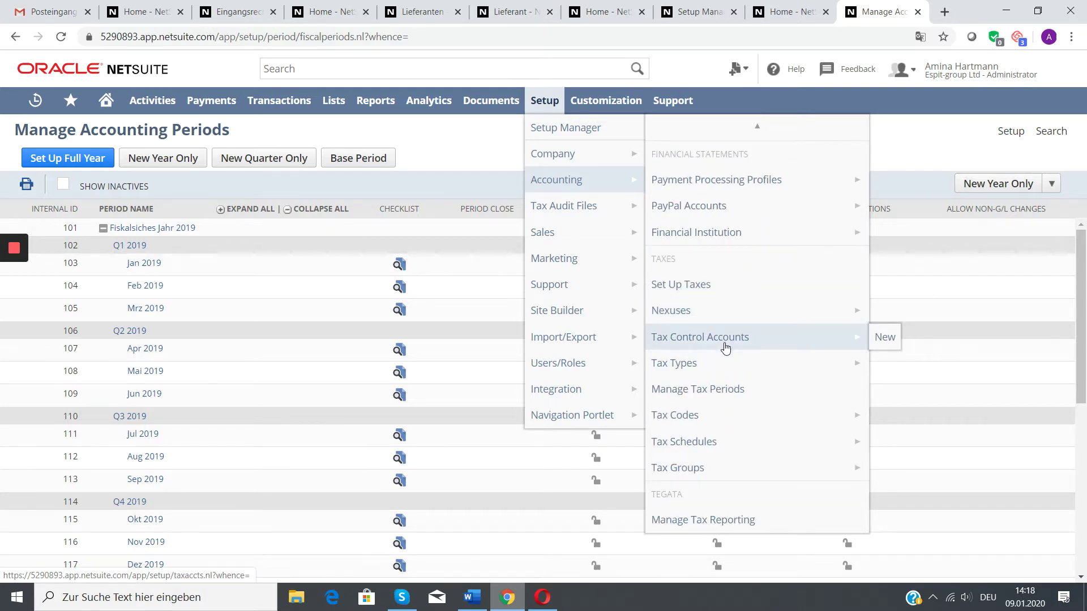
click(729, 387)
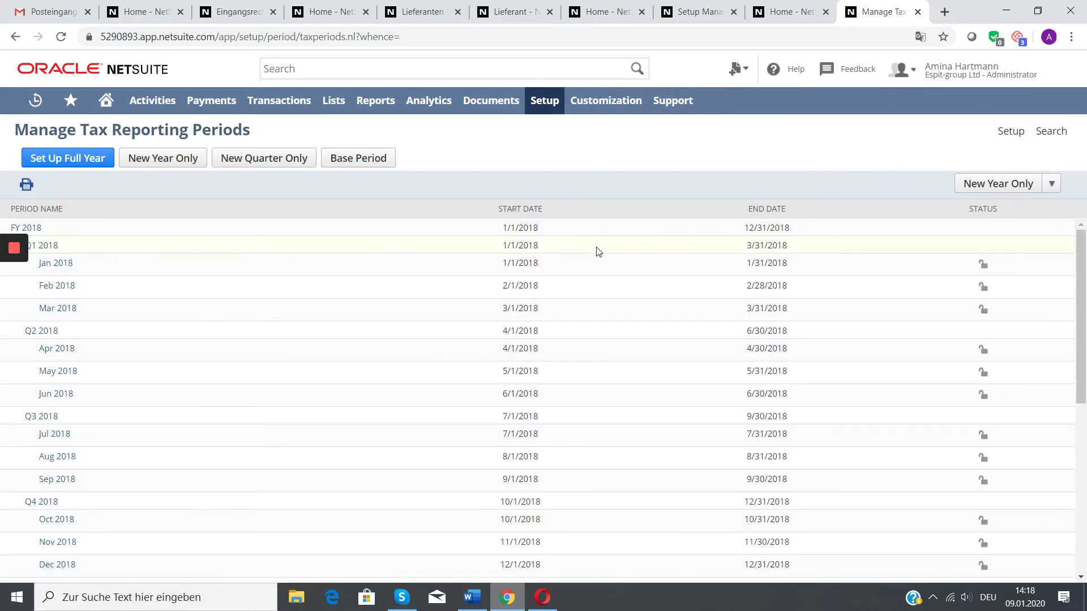
click(67, 162)
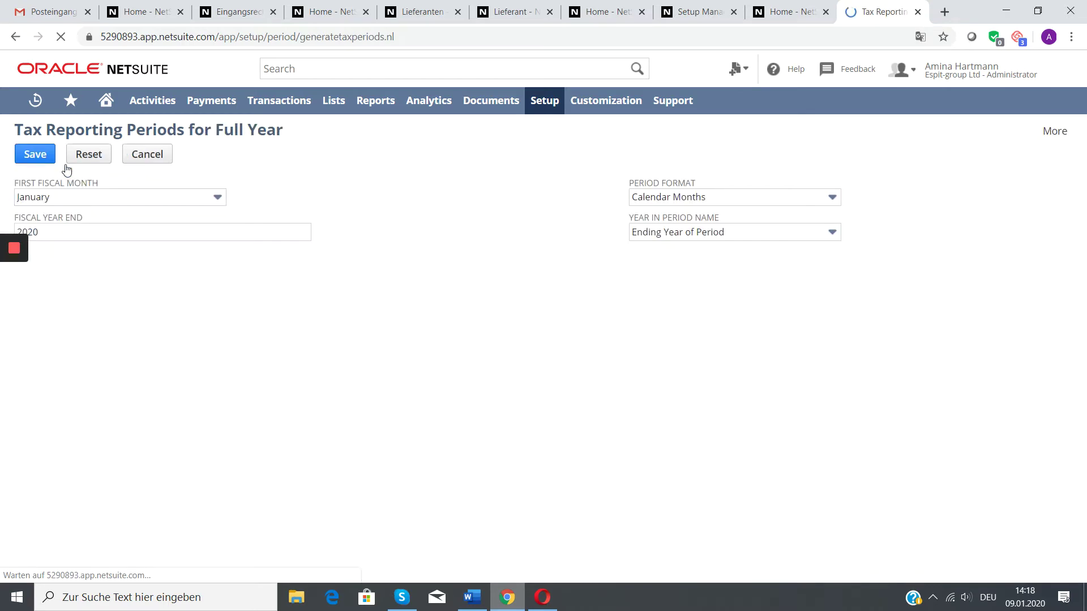
click(35, 155)
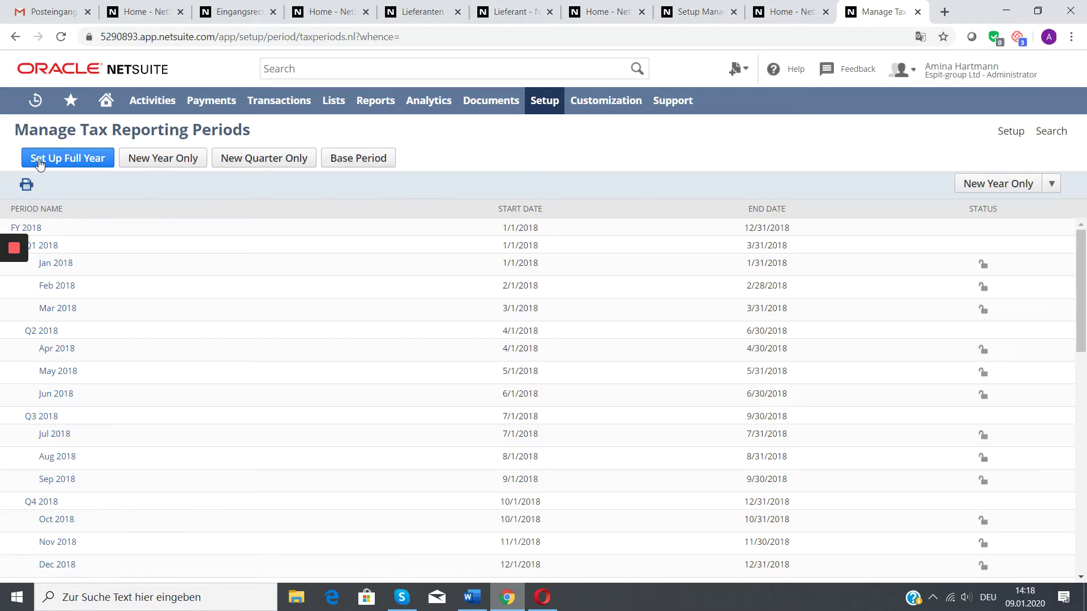
scroll(768, 290, down, 15)
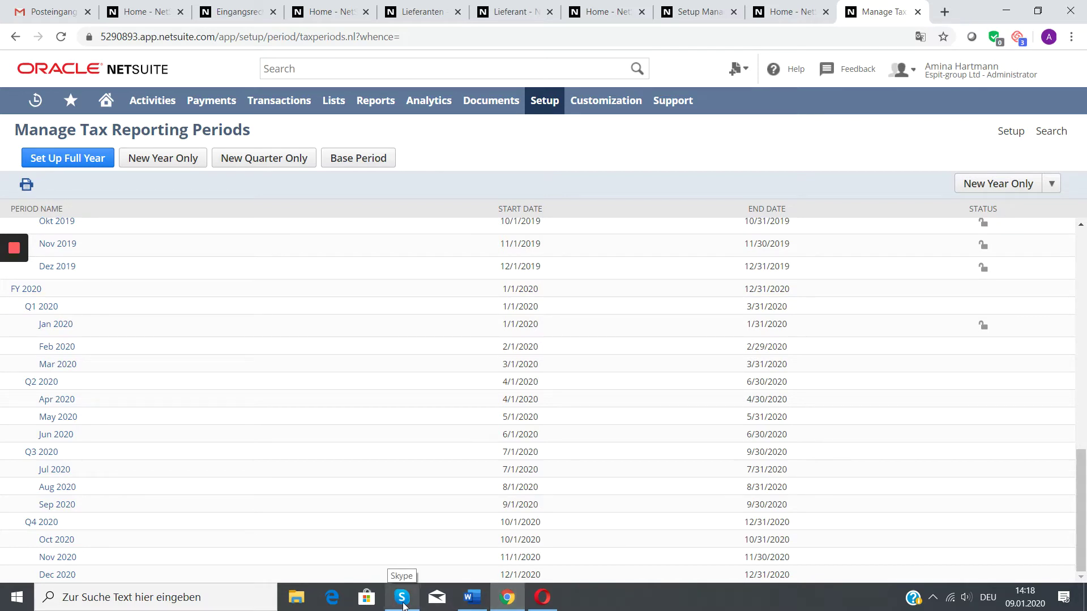
click(1051, 183)
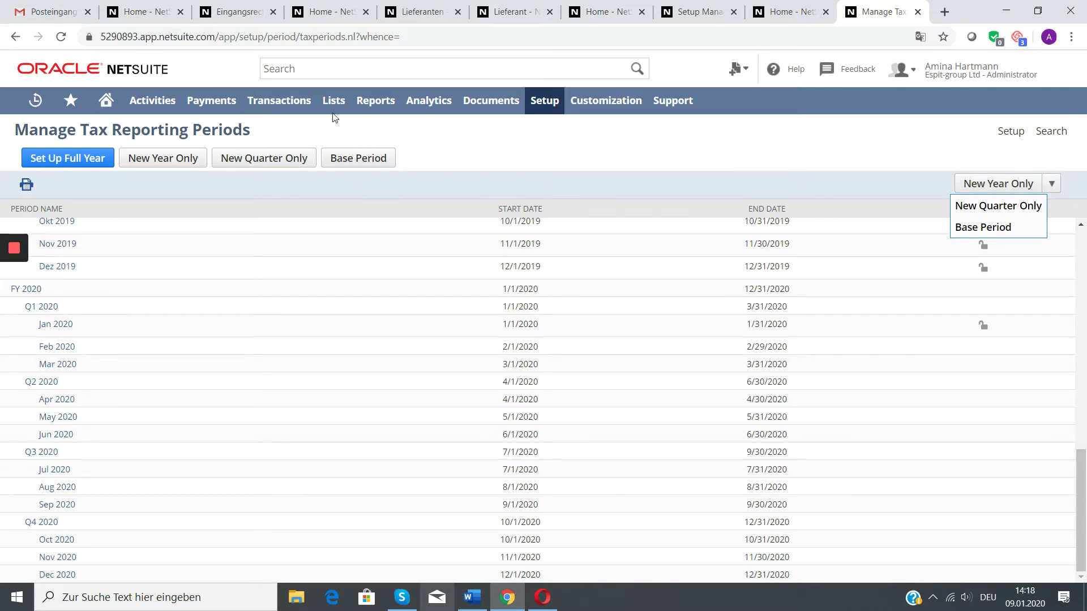
- Open a new vendor bill entry form in a separate browser tab
mouse_move(335, 115)
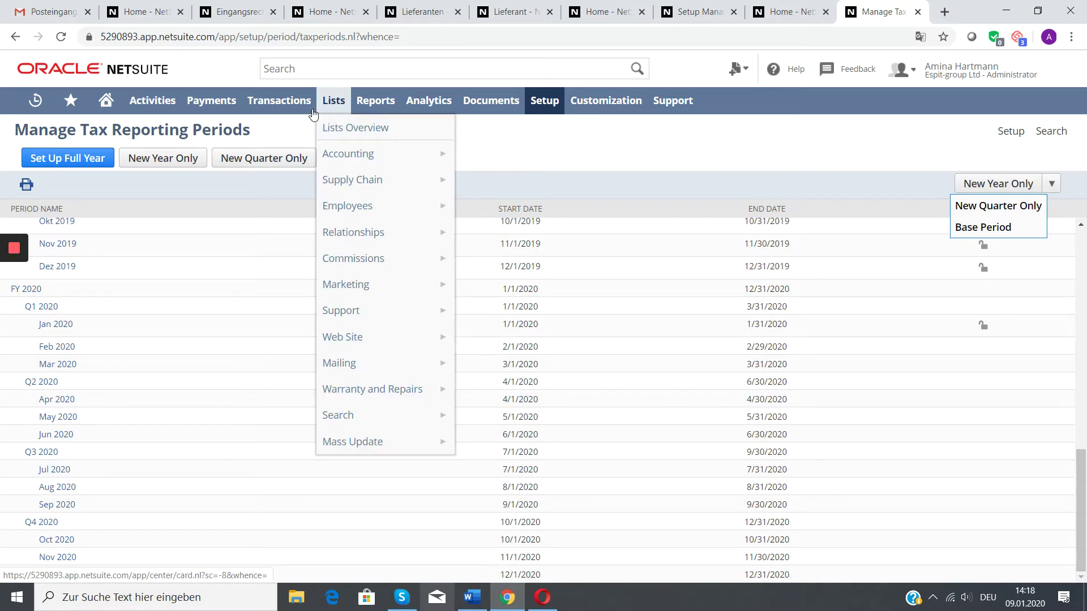
mouse_move(290, 109)
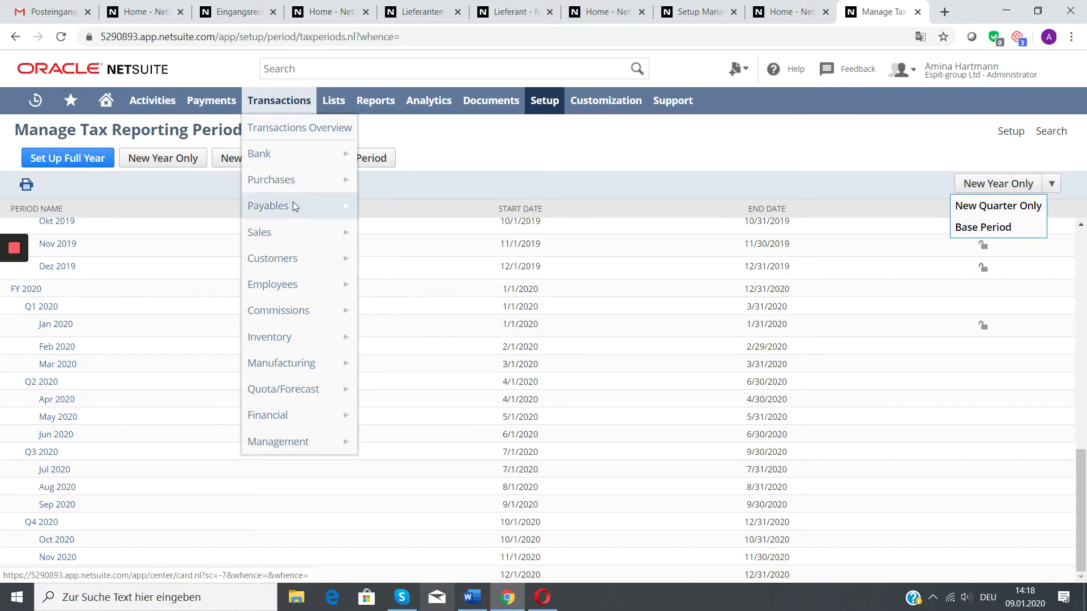
mouse_move(293, 210)
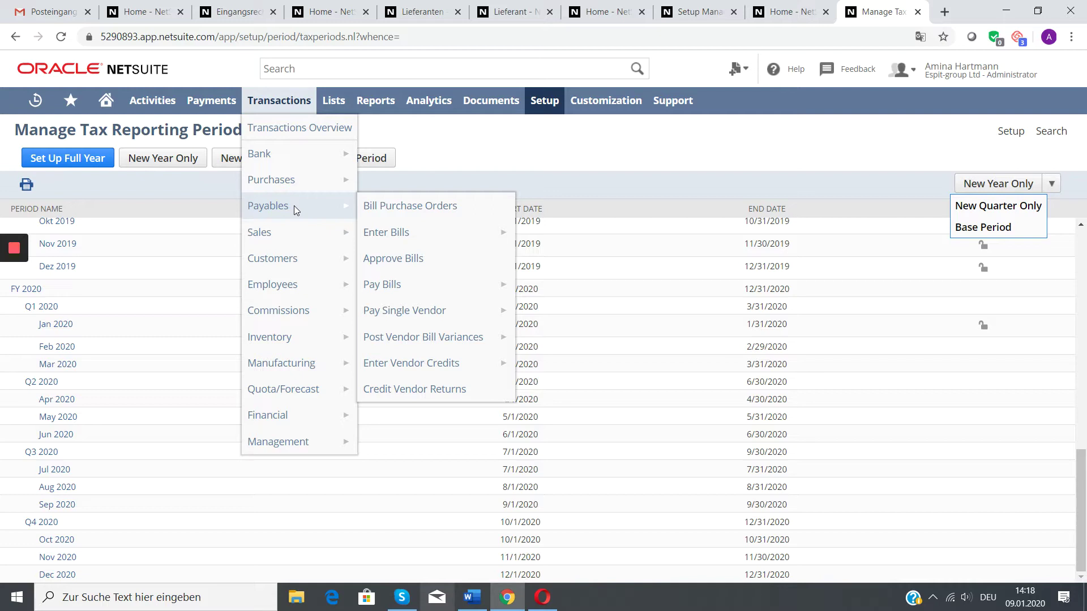
middle_click(428, 233)
click(874, 11)
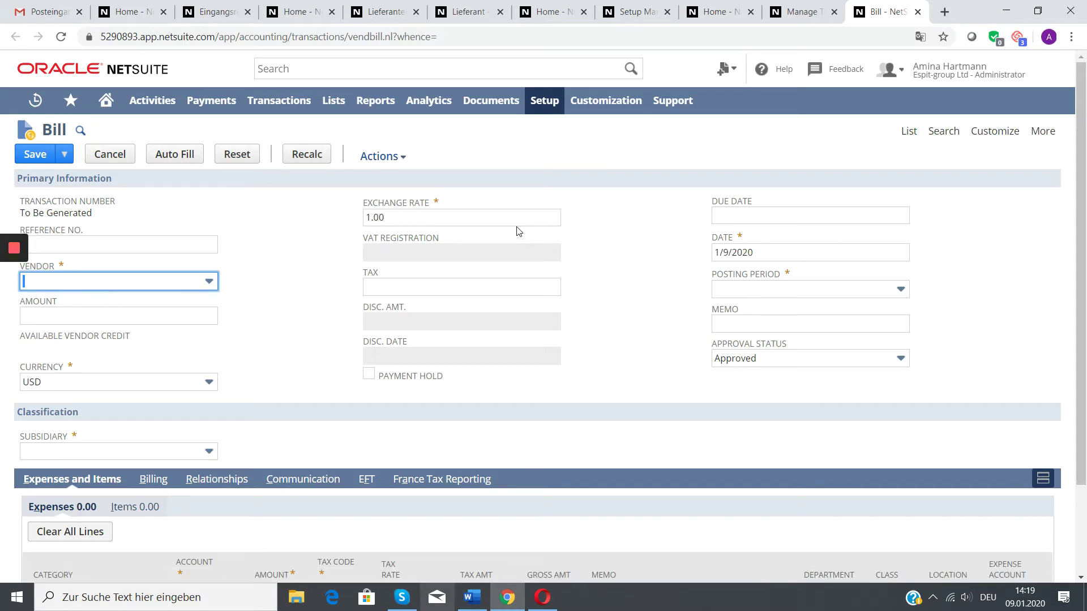
- Set the vendor of the new bill to Vernet SA
click(210, 283)
click(127, 281)
text(Vernet SA)
- Change the bill's vendor to Ela Pof Ltd. and set its approval status to Pending Approval
click(211, 286)
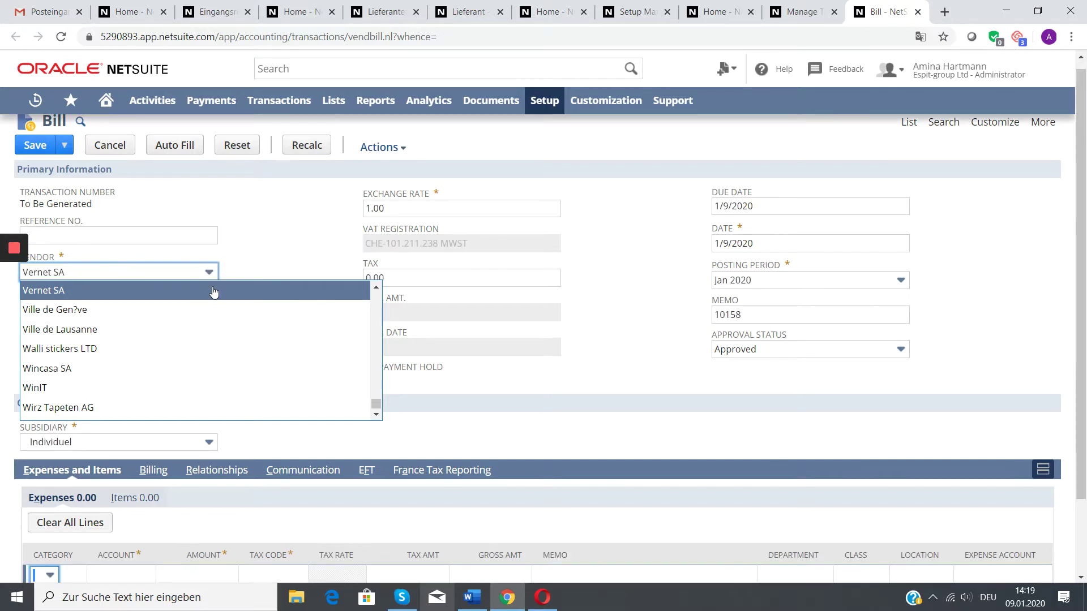
scroll(209, 328, down, 1)
scroll(209, 328, up, 15)
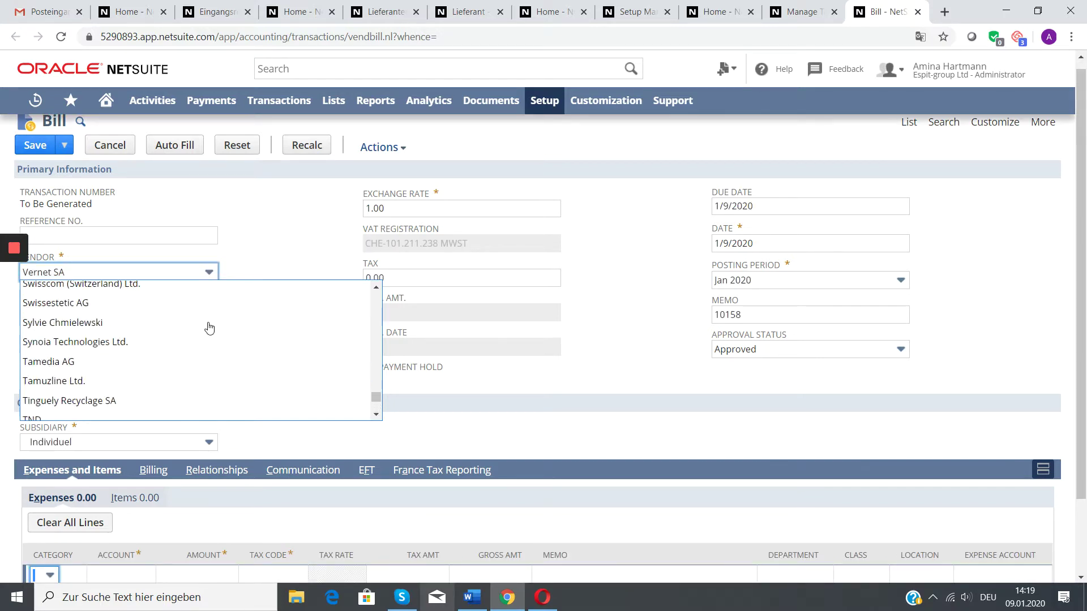
scroll(209, 329, up, 8)
scroll(208, 328, down, 20)
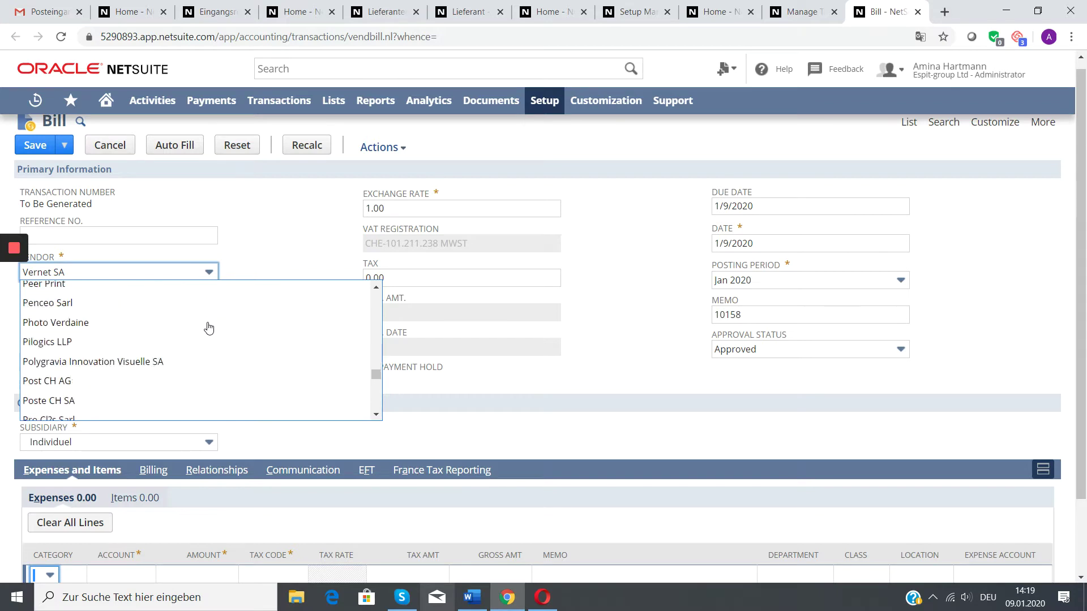
scroll(208, 329, up, 10)
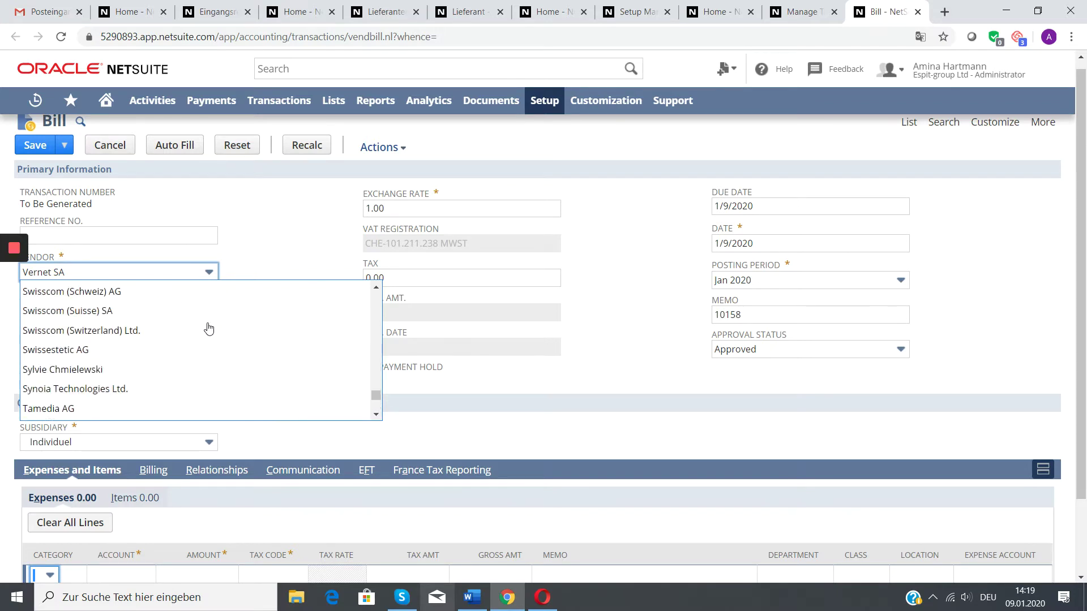
scroll(209, 328, up, 15)
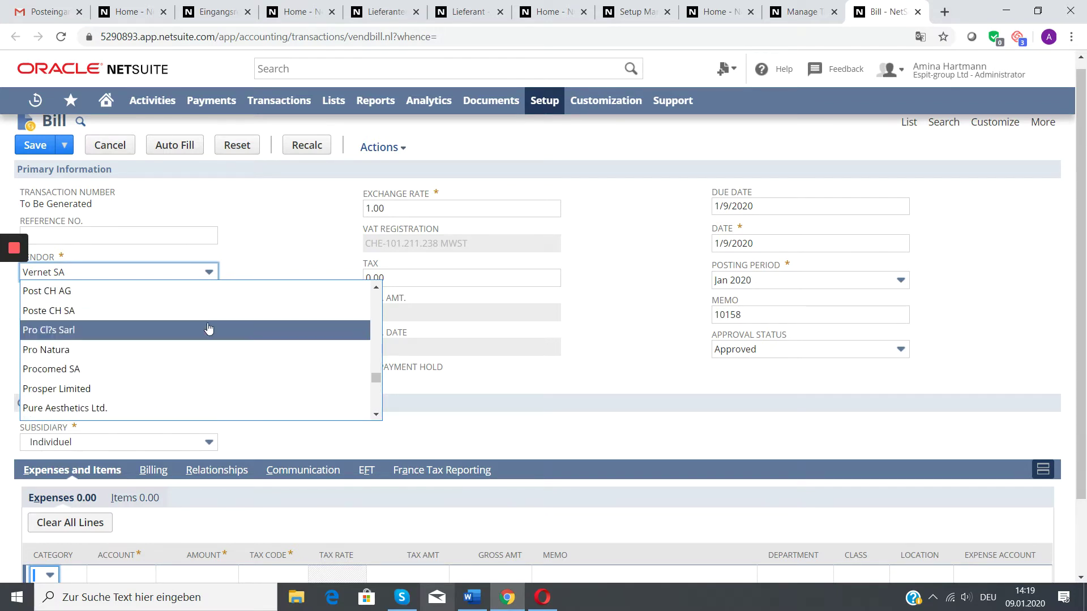
scroll(209, 328, up, 15)
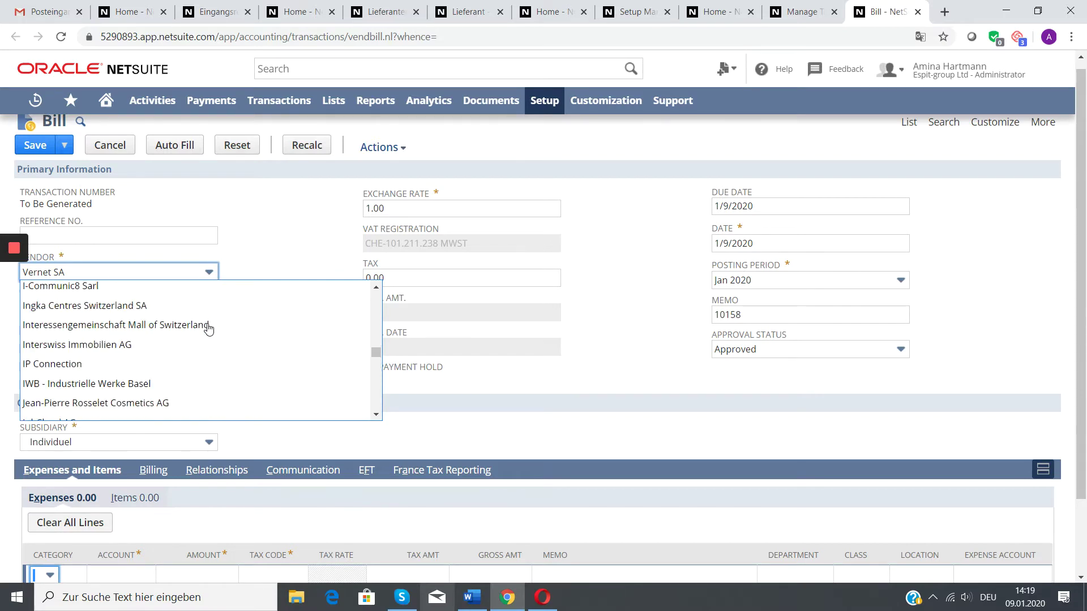
scroll(209, 329, up, 15)
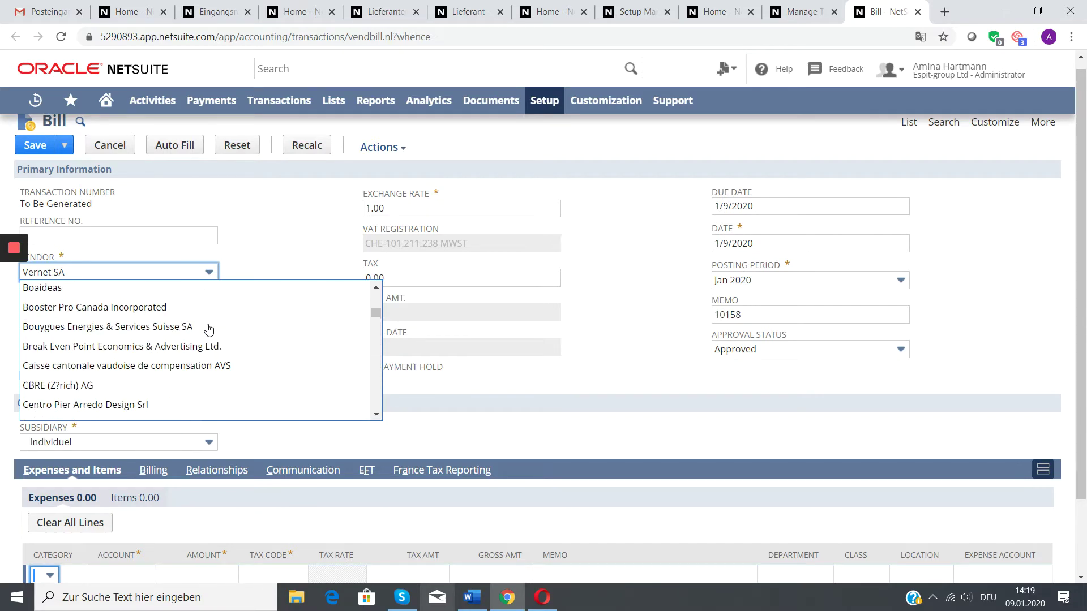
scroll(209, 328, down, 12)
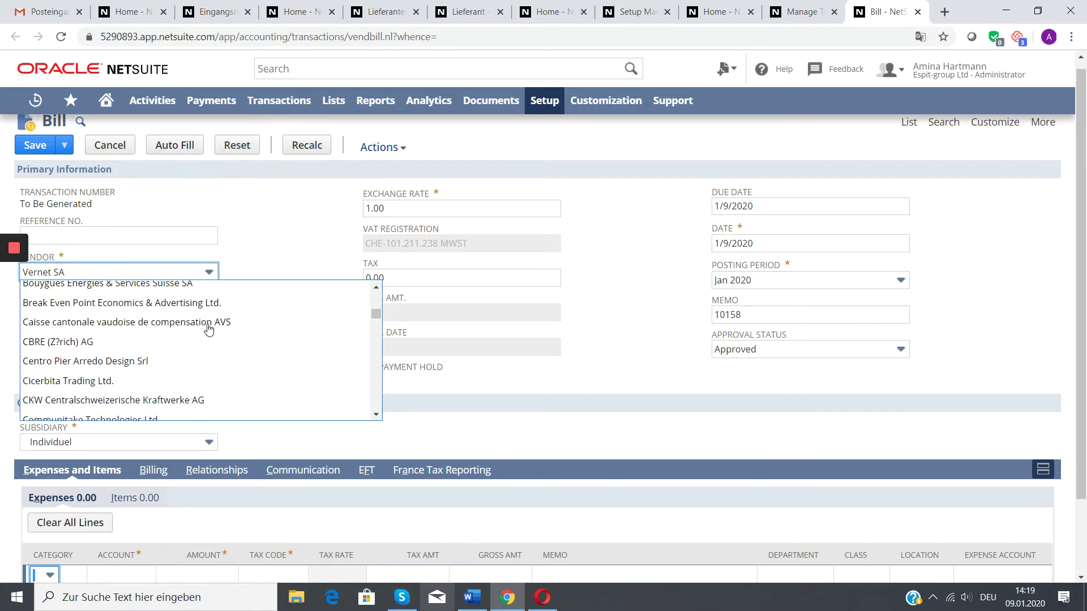
scroll(209, 330, down, 3)
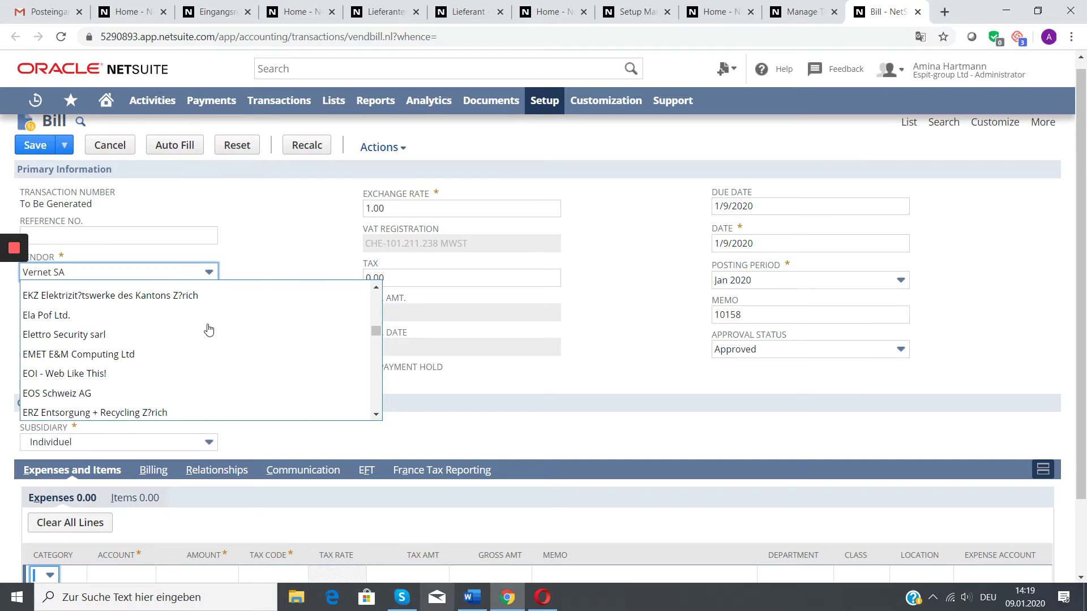
click(38, 315)
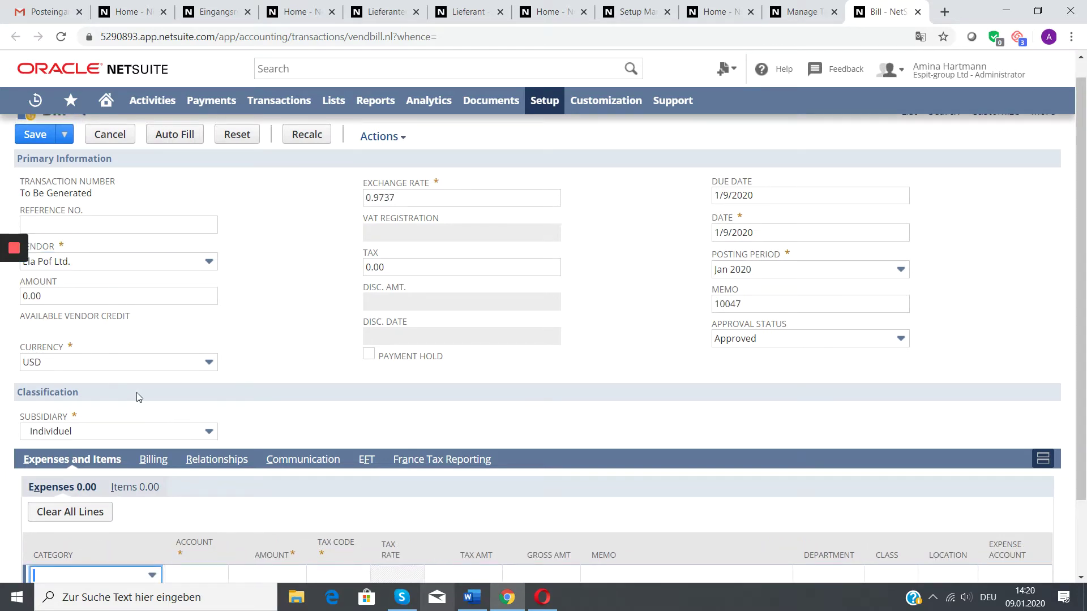
click(905, 342)
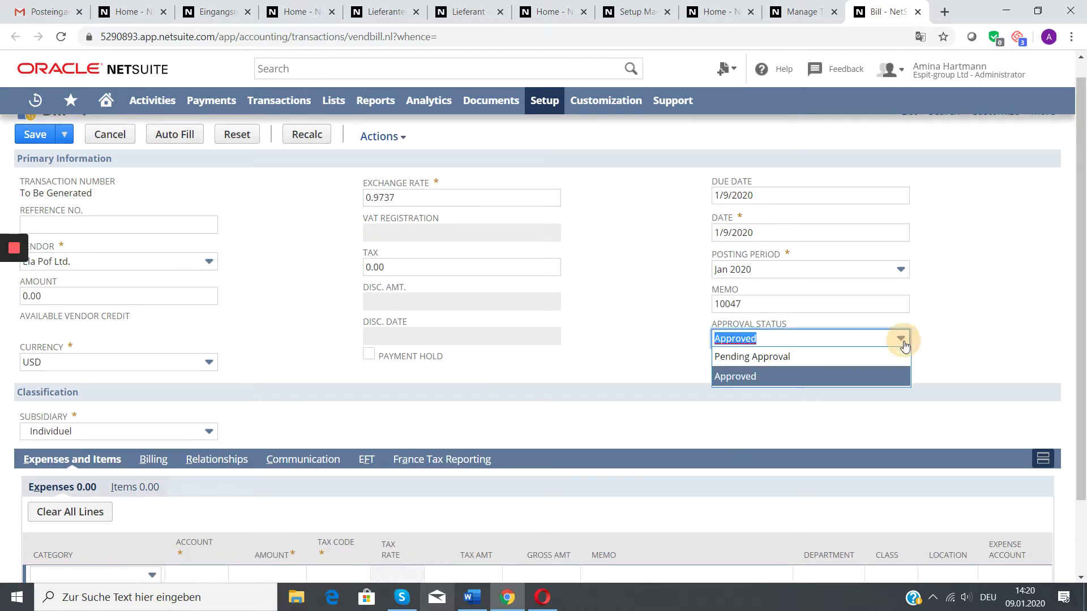
click(813, 367)
- Set the account of the bill's first expense line to 6500 office equipment
scroll(226, 425, down, 2)
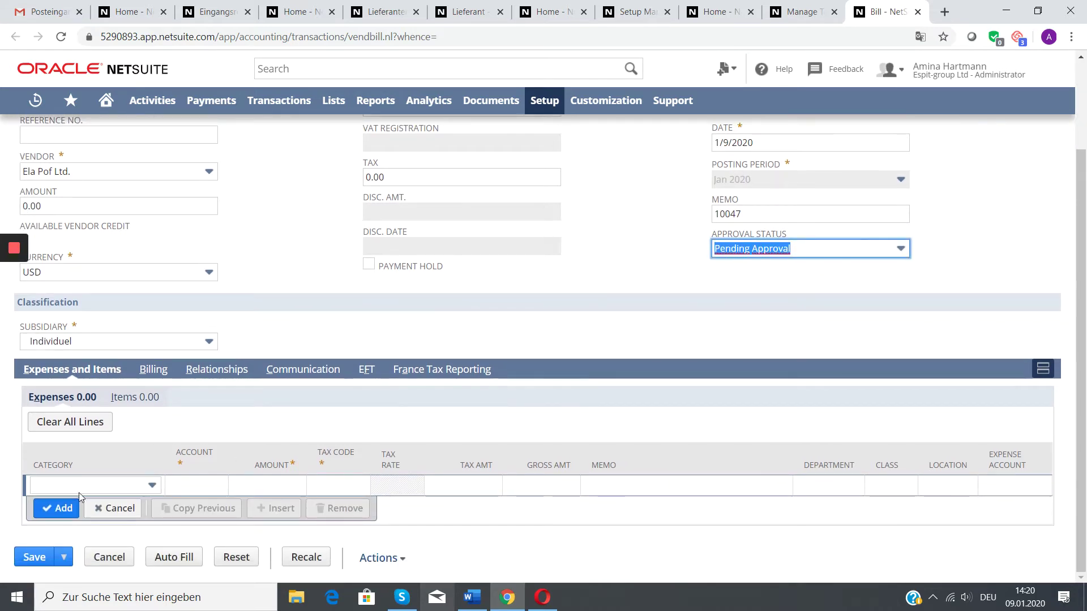
click(206, 485)
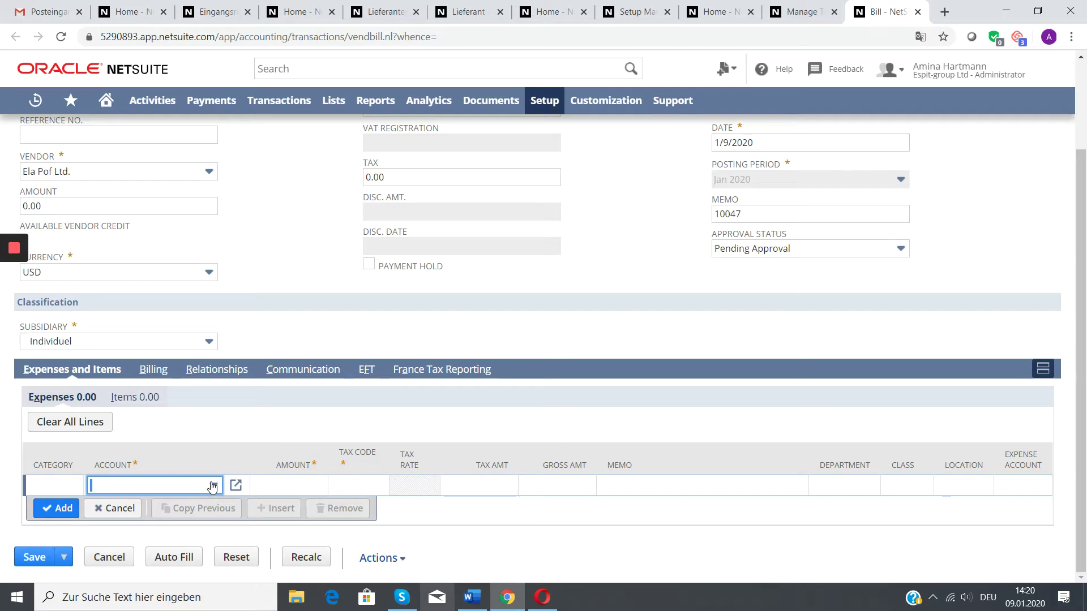
click(212, 485)
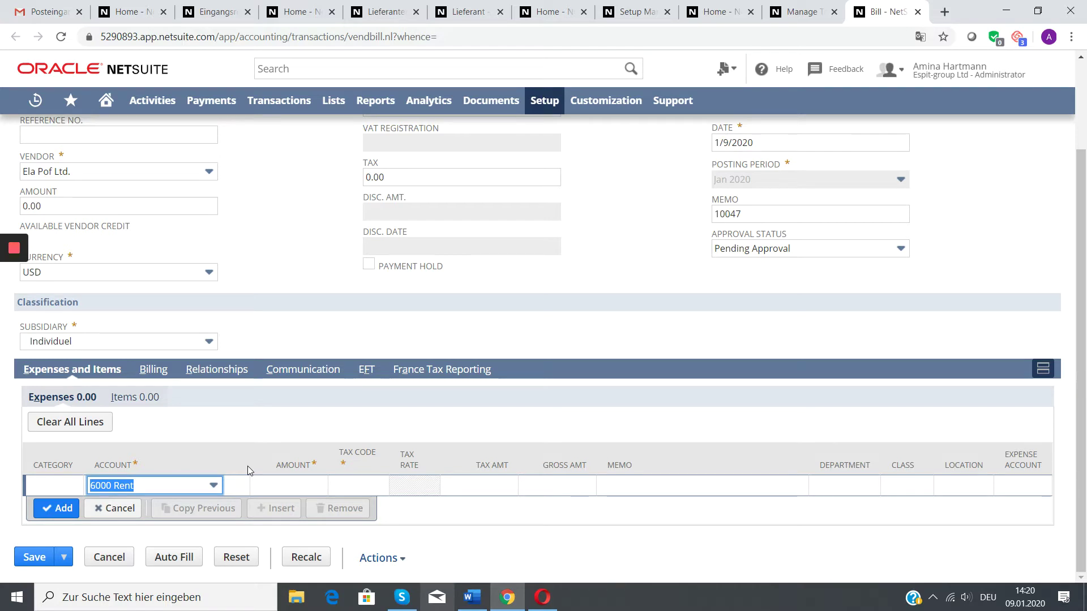
click(210, 485)
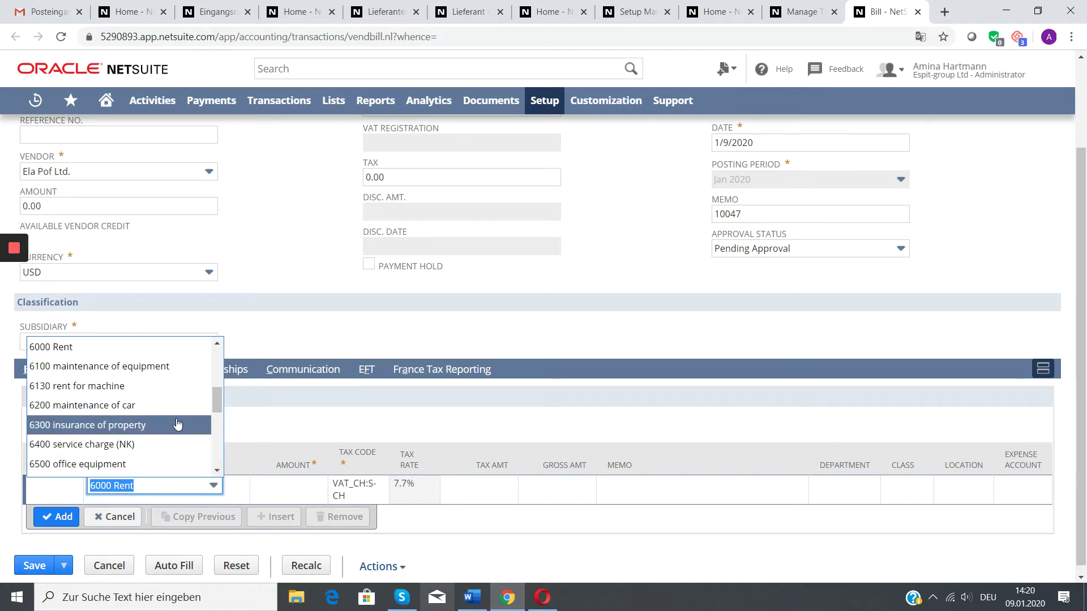
scroll(108, 419, down, 1)
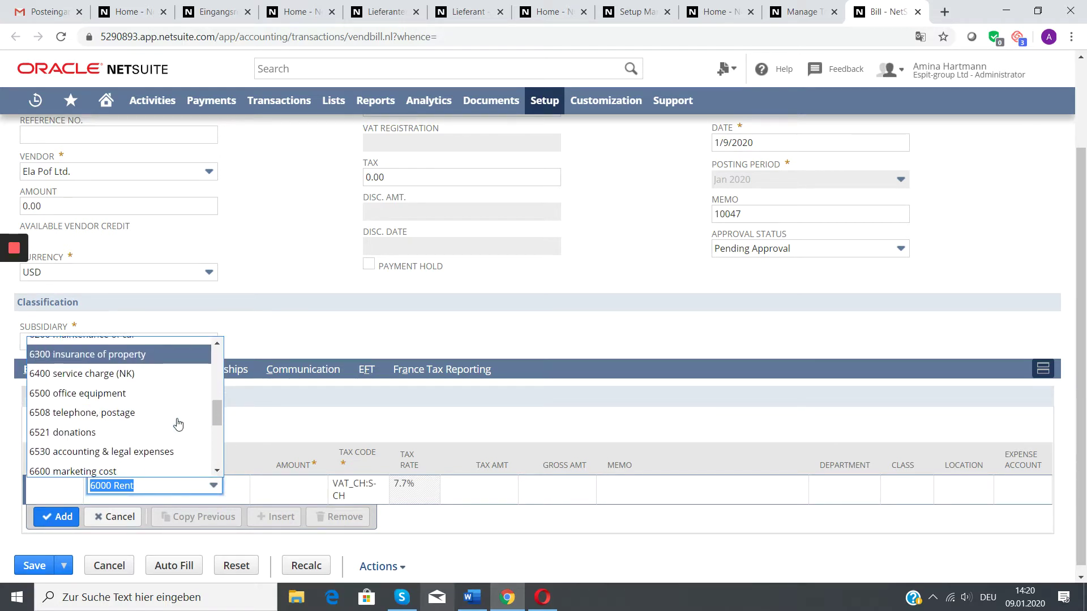
click(107, 395)
key(Tab)
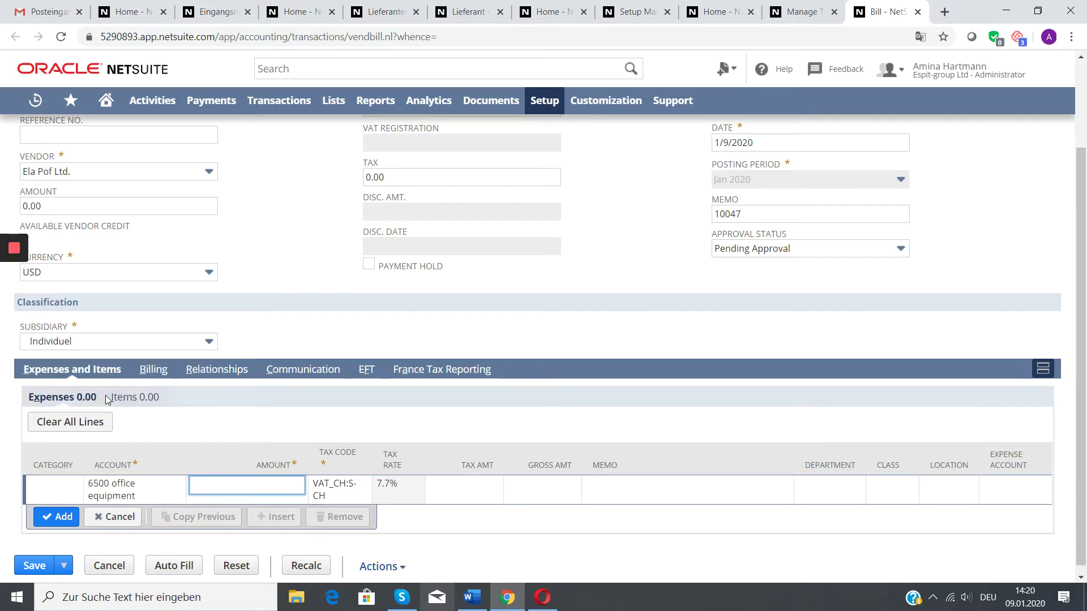
- Complete the office equipment expense line with an amount of 200 and the memo test2, and save the bill
text(200)
key(Tab)
key(Tab)
key(Tab)
key(Tab)
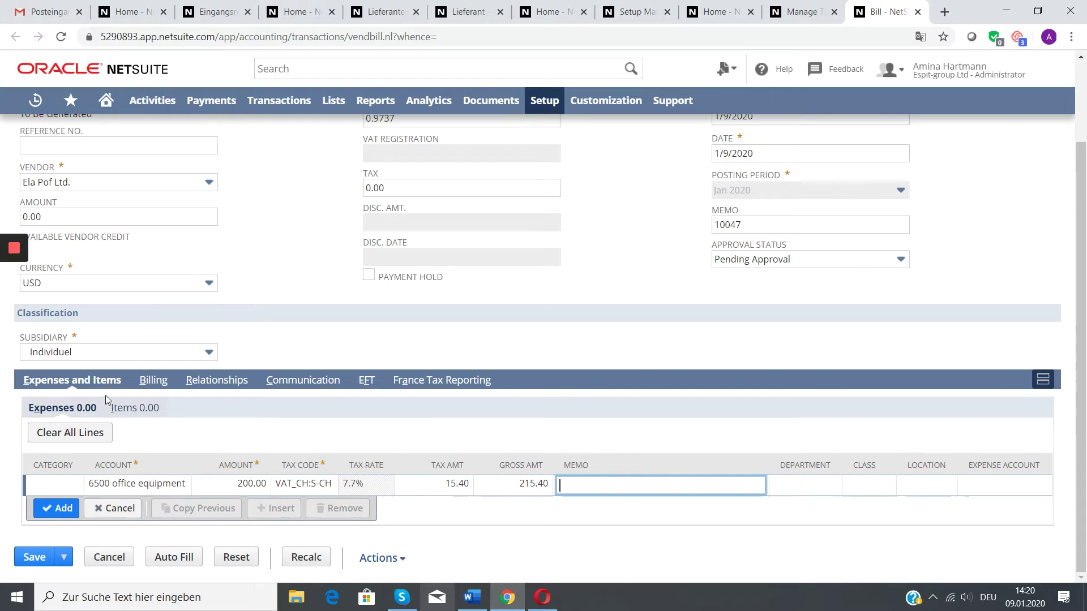
text(test2)
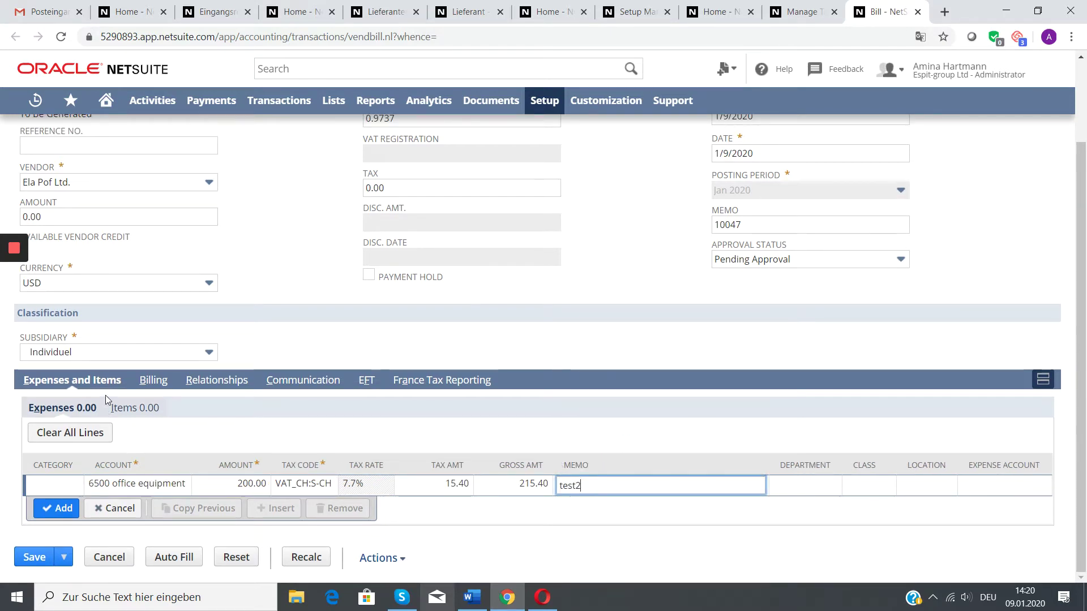
key(Return)
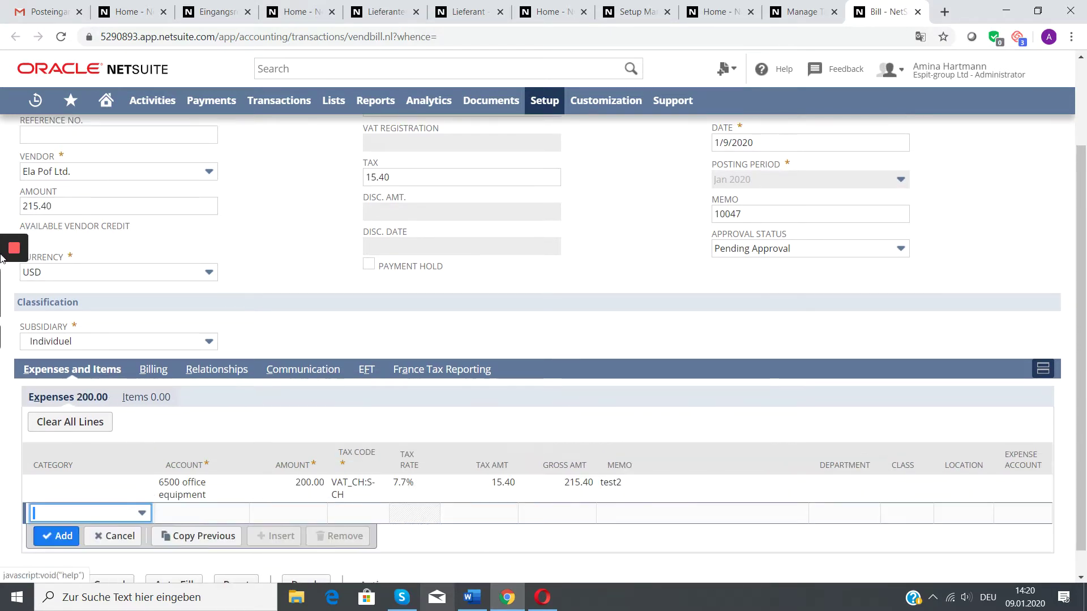
scroll(139, 438, down, 1)
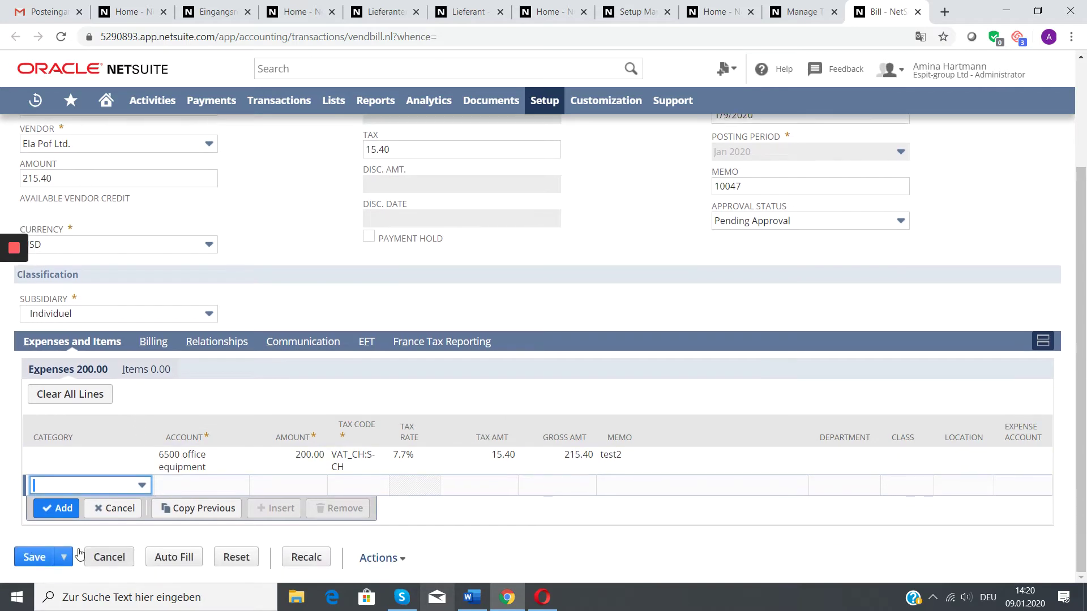
click(34, 557)
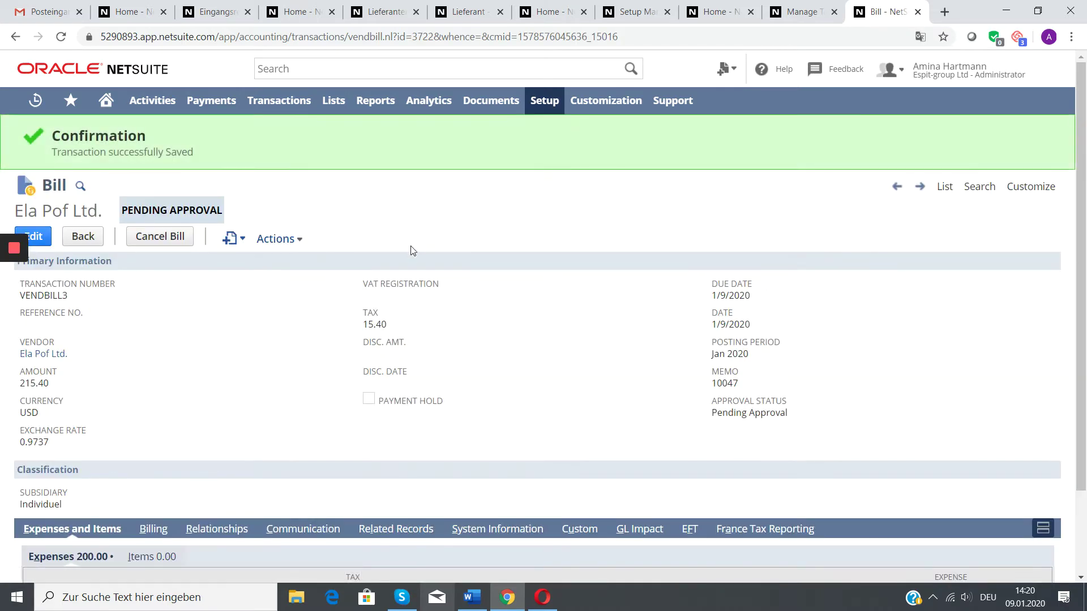
- Open the saved bill's GL Impact in a separate browser tab and examine its entries, including the tax agency's summary
mouse_move(299, 247)
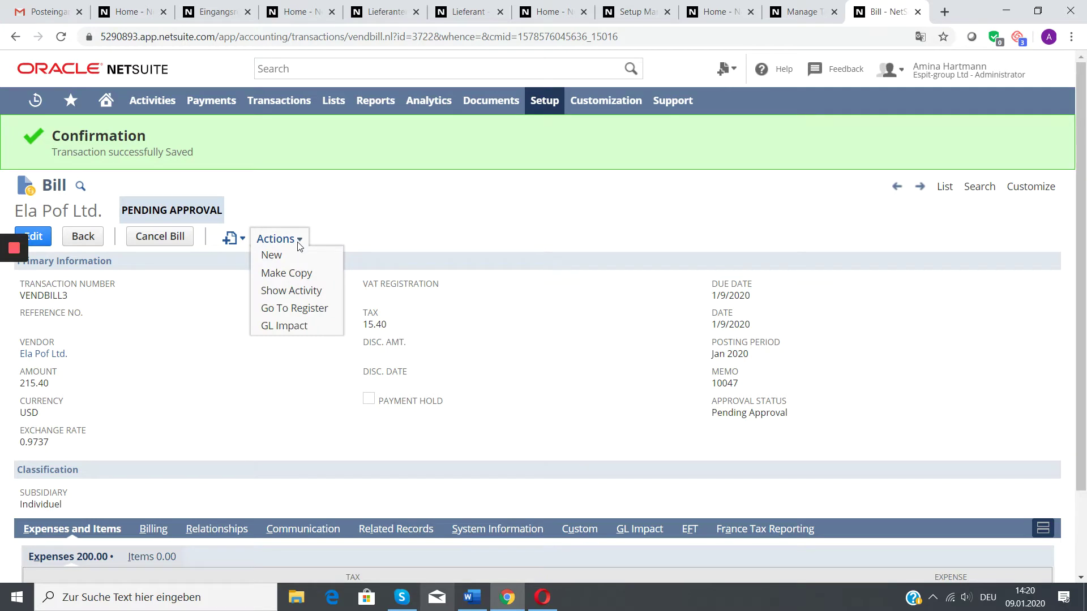
middle_click(283, 328)
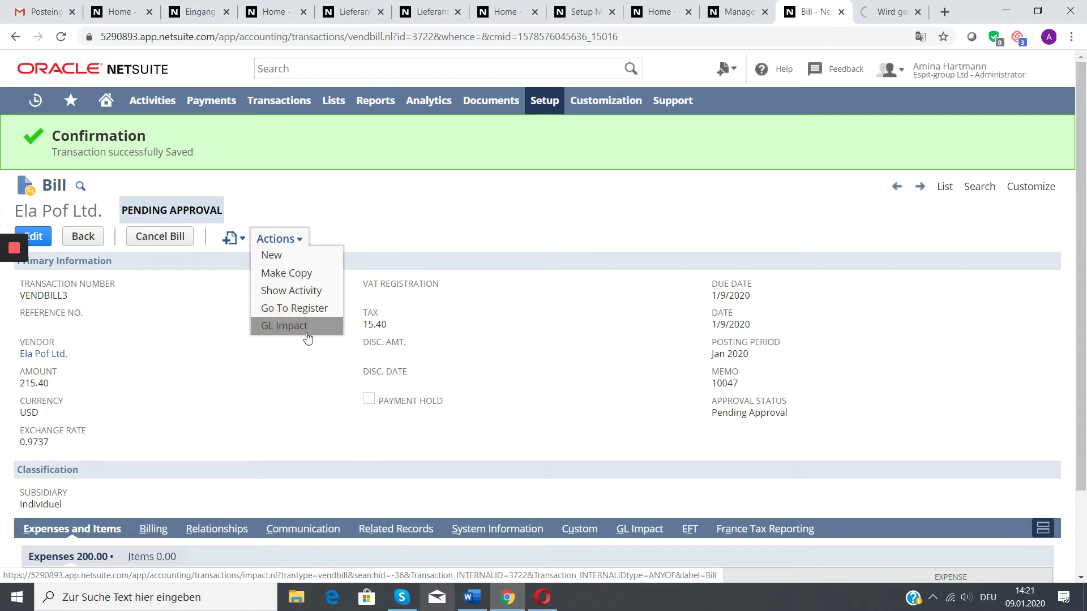
click(883, 12)
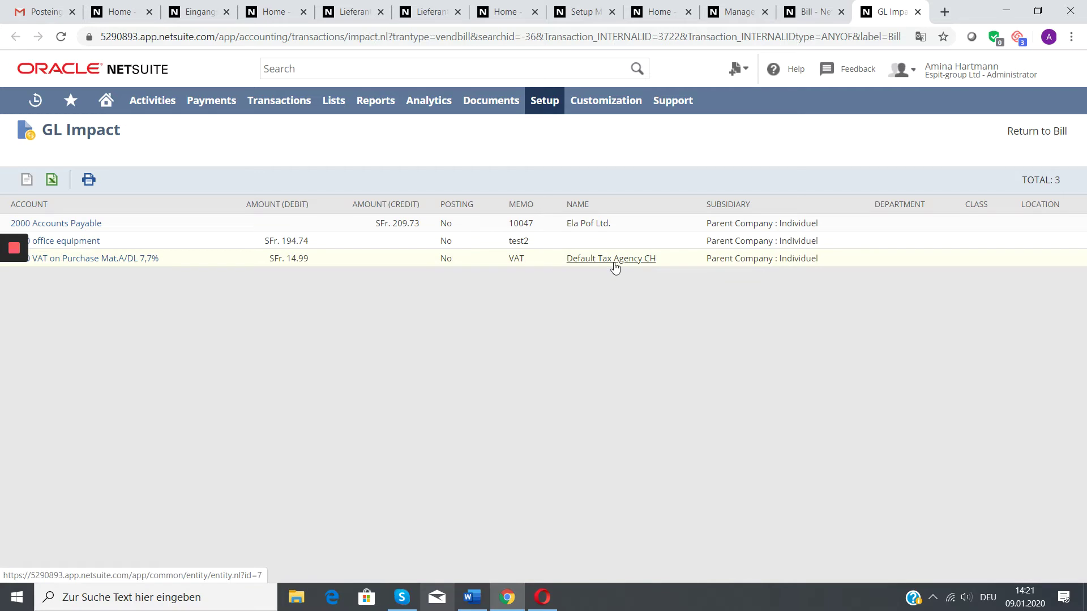
mouse_move(615, 268)
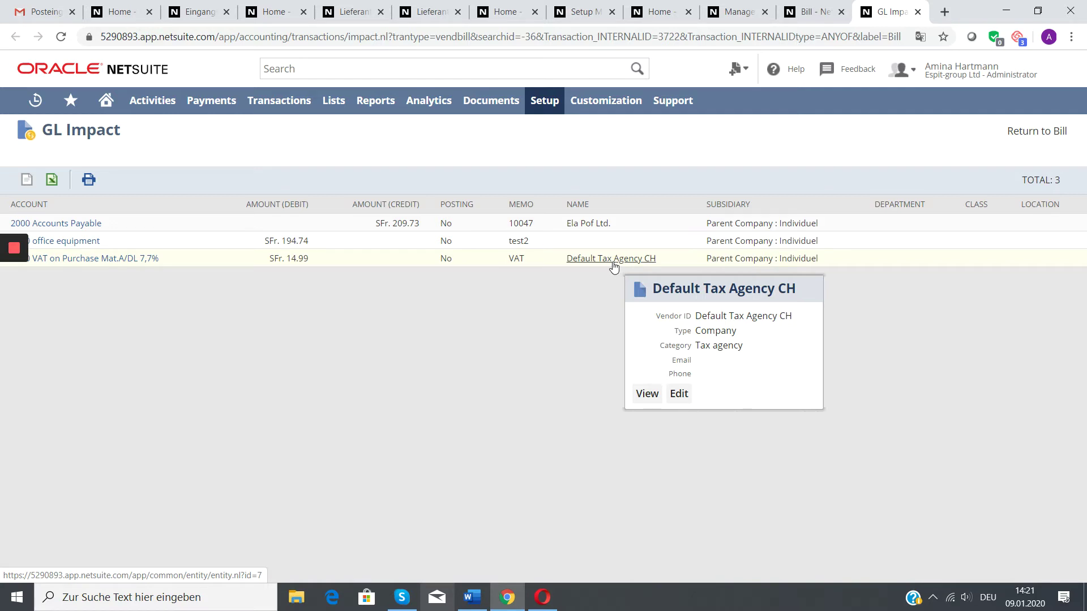
- Check the available actions and record-creation options on the saved bill, and close the GL Impact tab
click(814, 12)
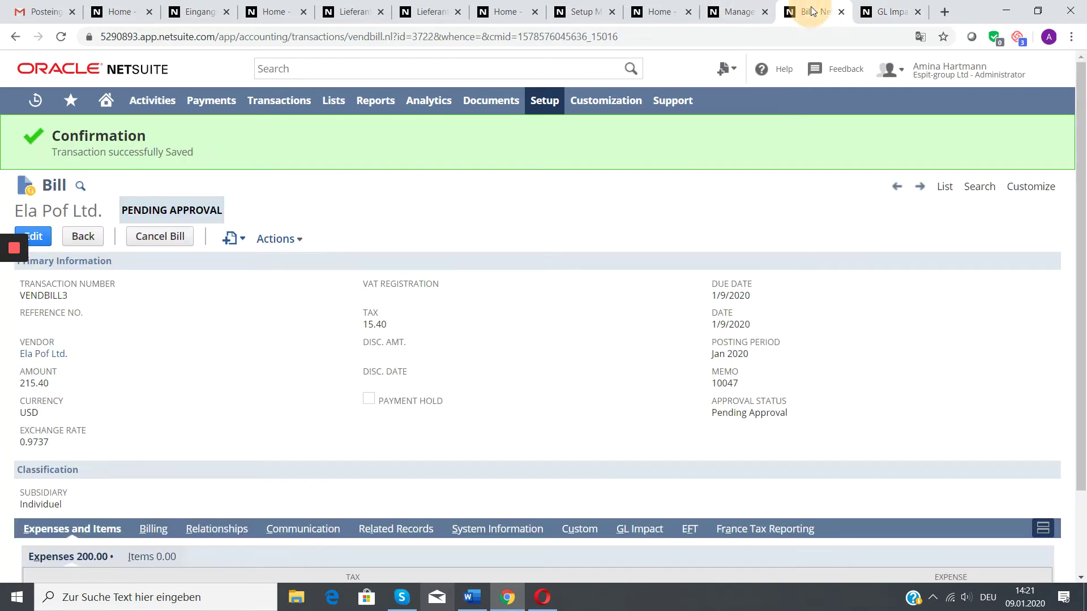
click(298, 243)
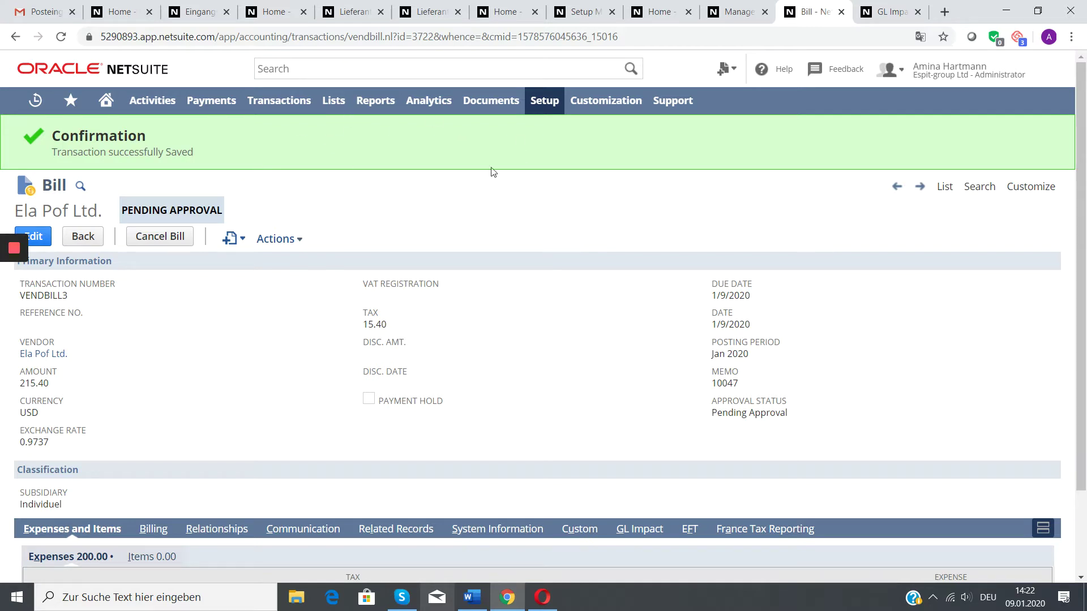
mouse_move(280, 238)
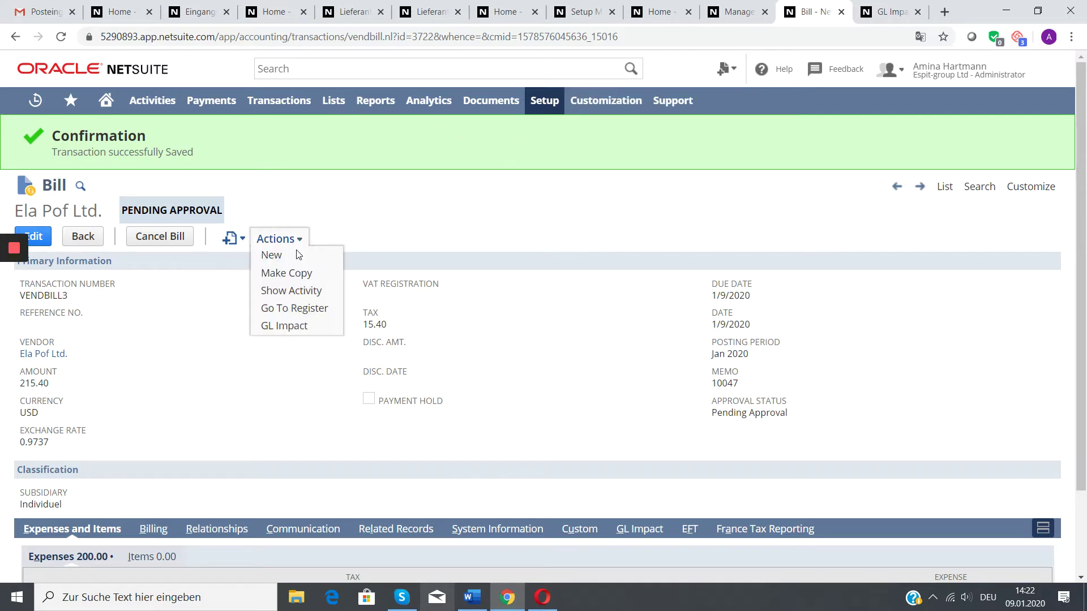
mouse_move(242, 238)
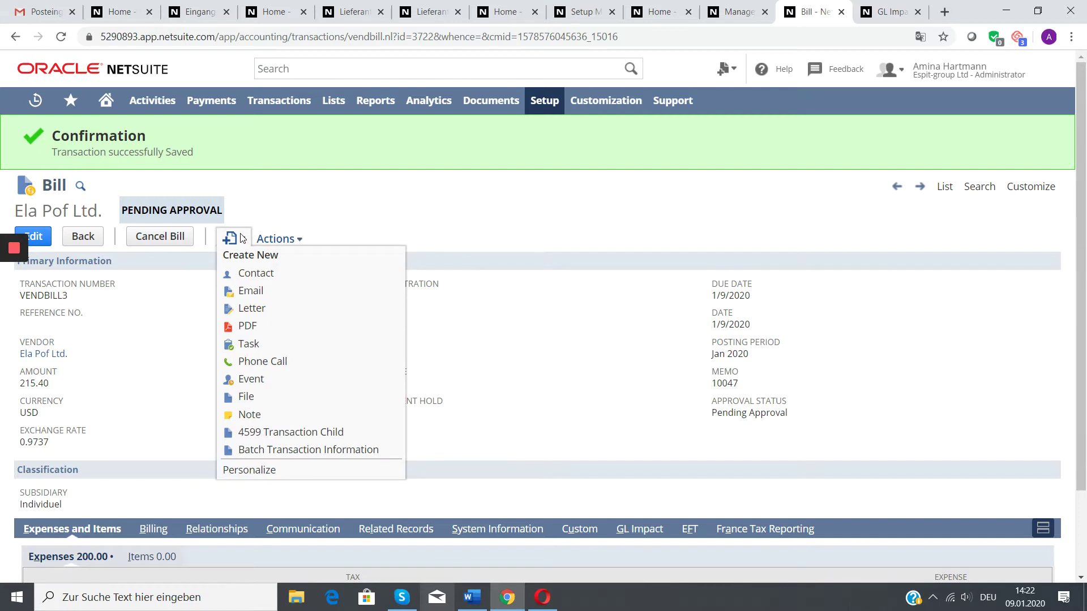
click(897, 16)
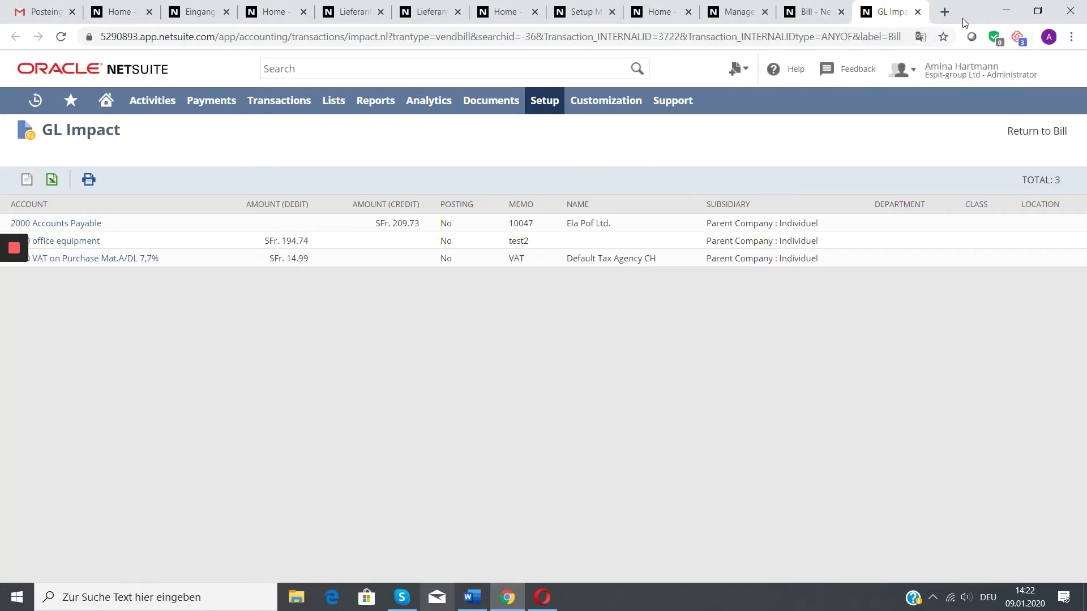
click(917, 12)
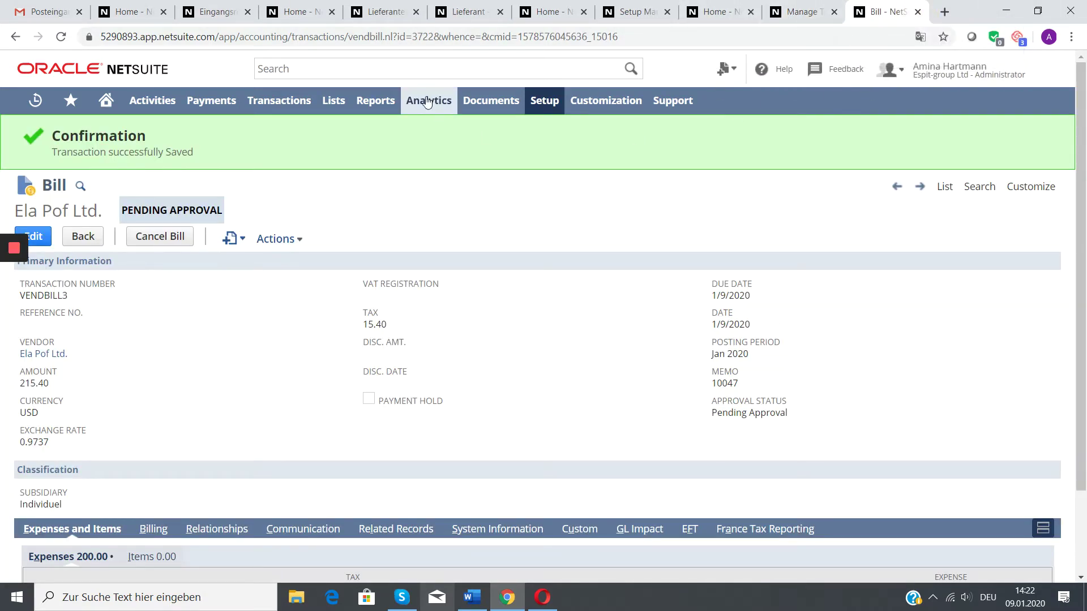
- Search globally for vendors with "ven:el" and open the Ela Pof Ltd. vendor record in a separate browser tab
click(342, 71)
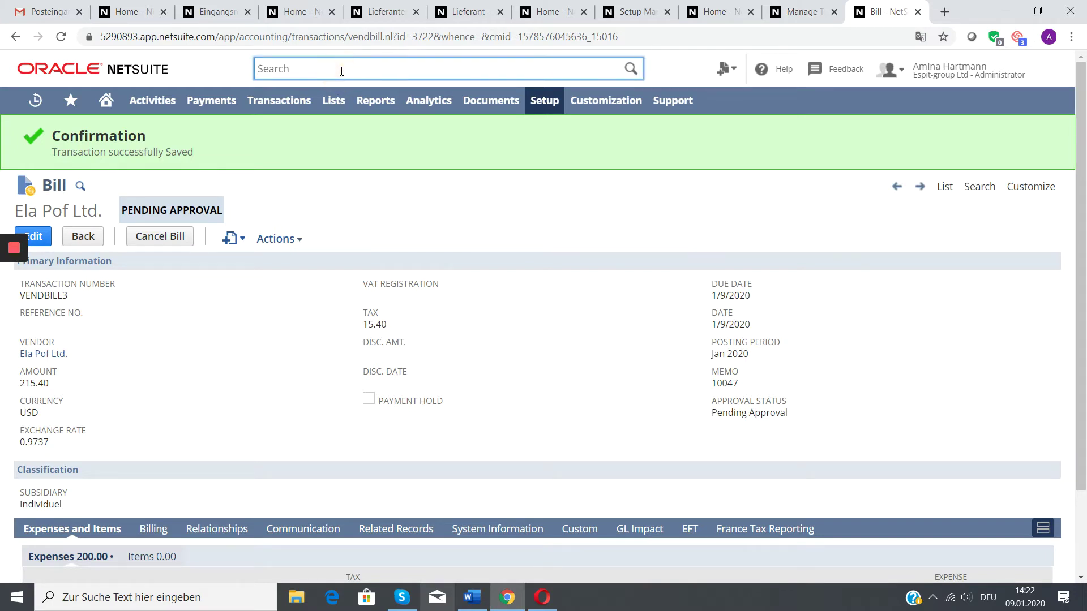
text(ven:el)
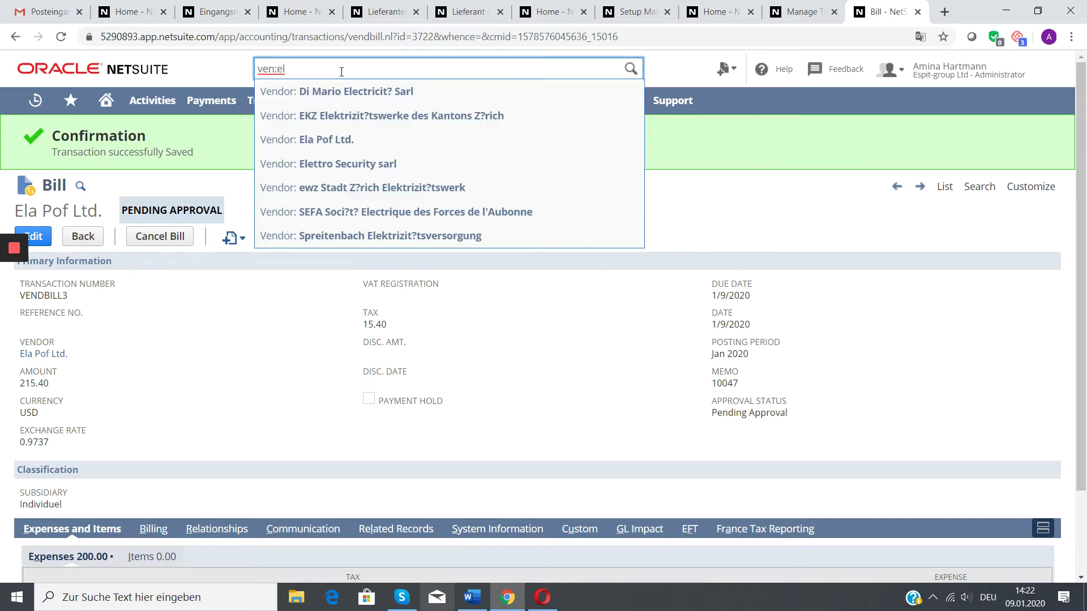
middle_click(327, 141)
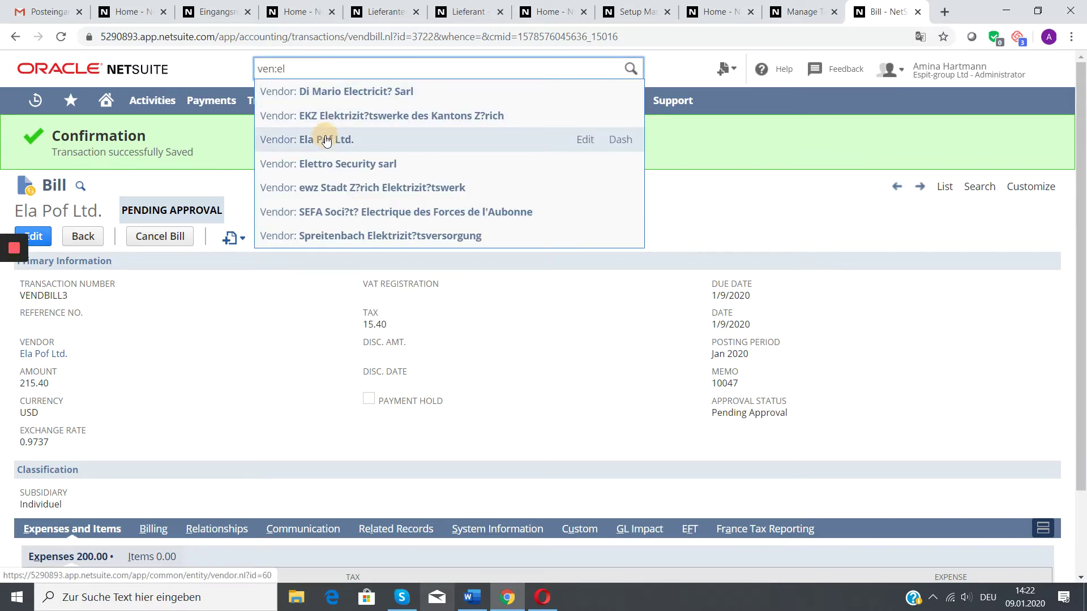
click(892, 12)
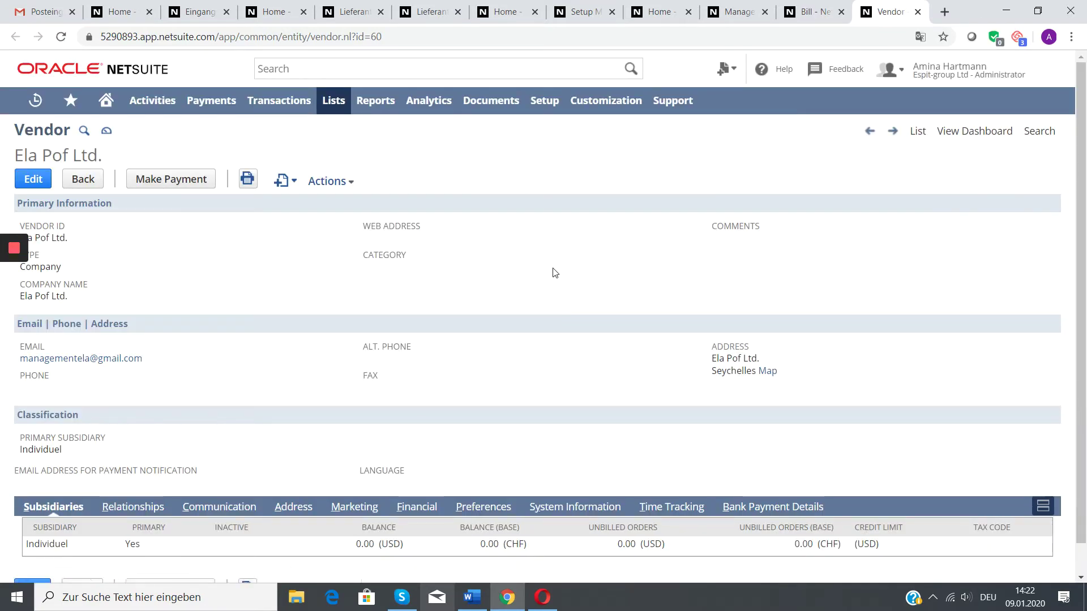
- Examine the financial details of vendor Ela Pof Ltd., including its account, tax, balance and currency information
mouse_move(337, 180)
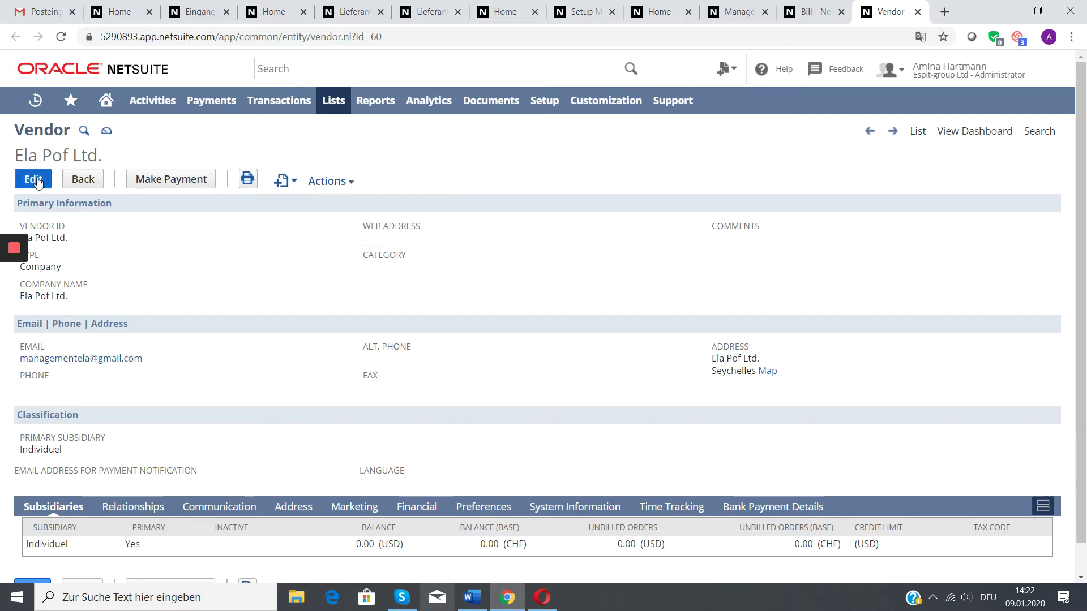
scroll(393, 267, down, 1)
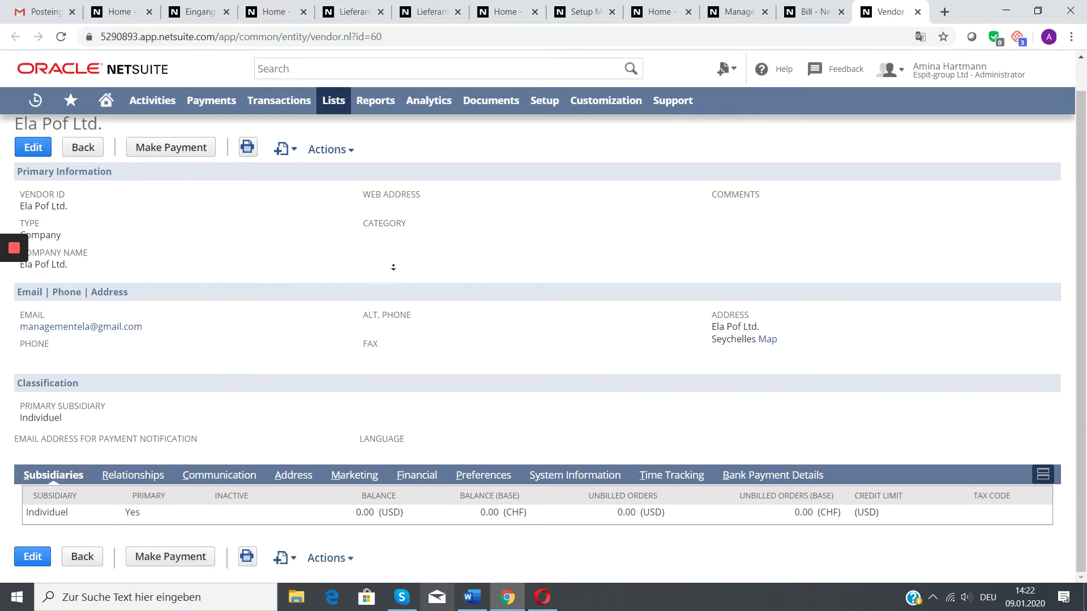
click(415, 476)
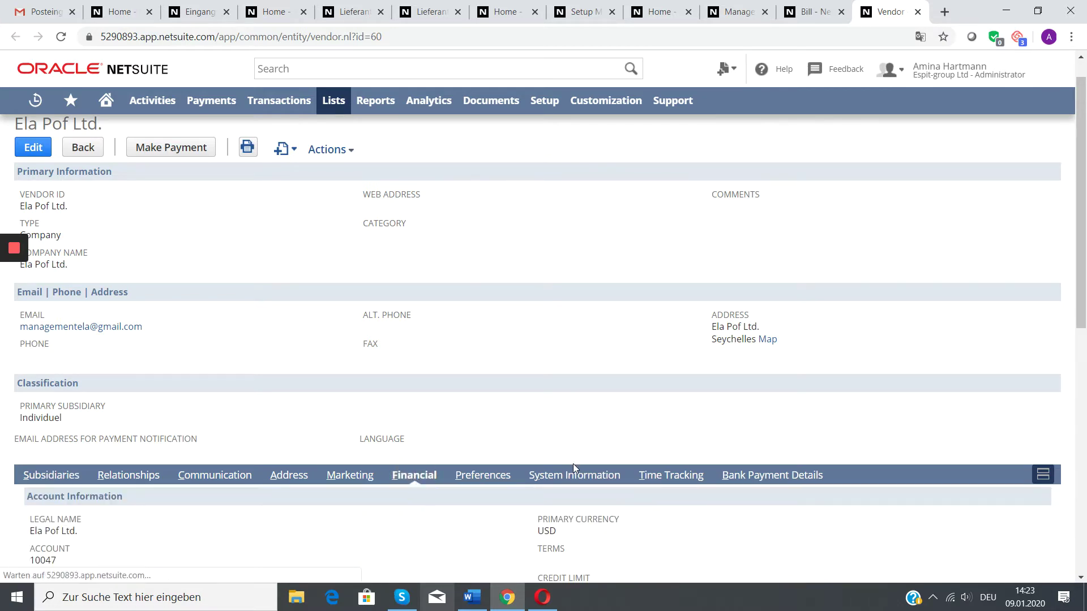
scroll(573, 463, down, 5)
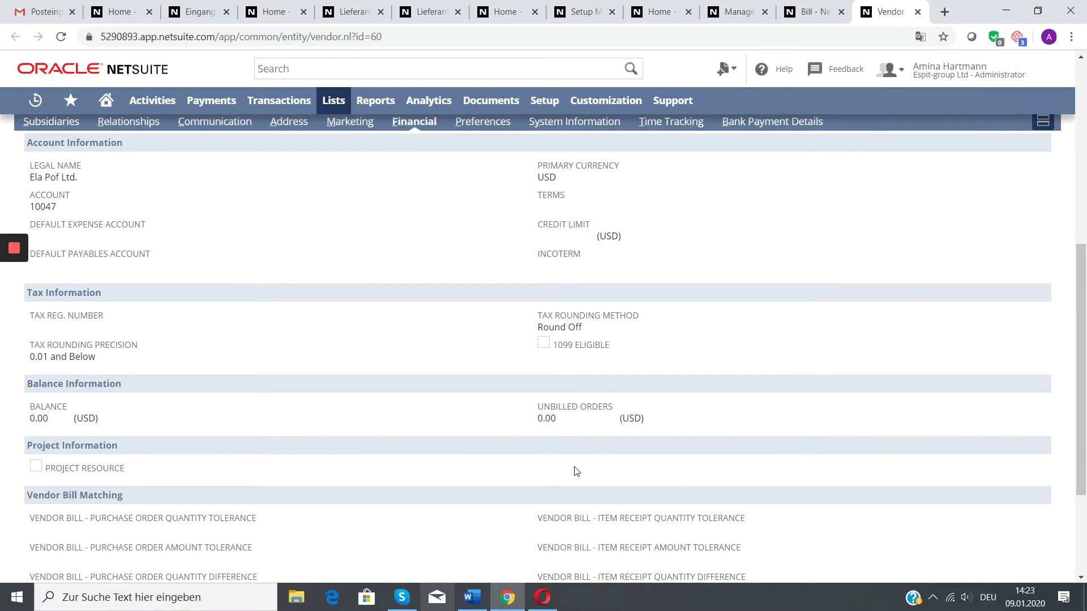
scroll(576, 472, down, 3)
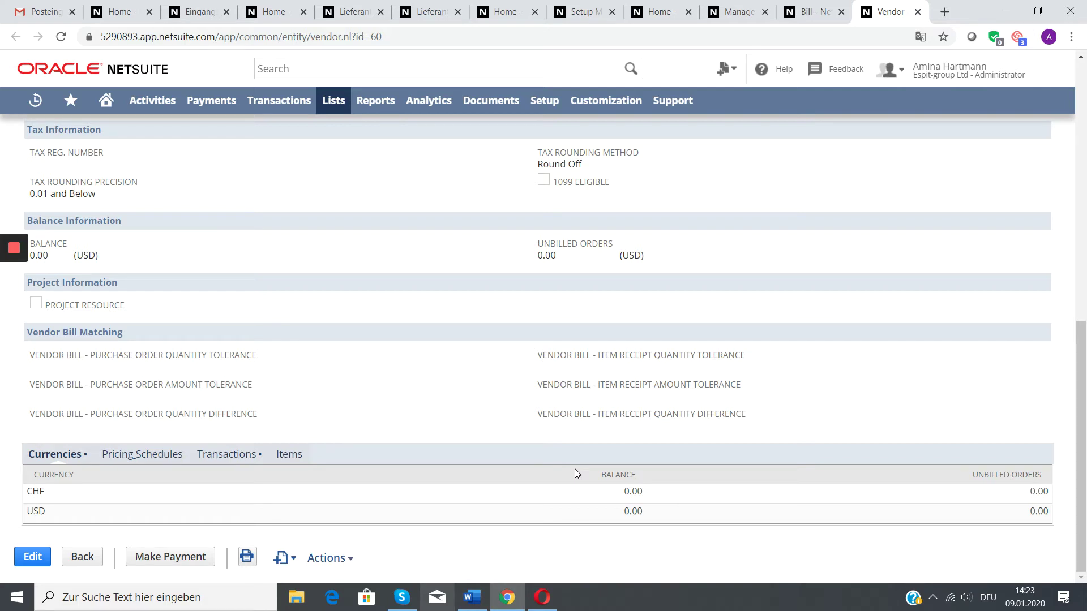
scroll(575, 469, up, 12)
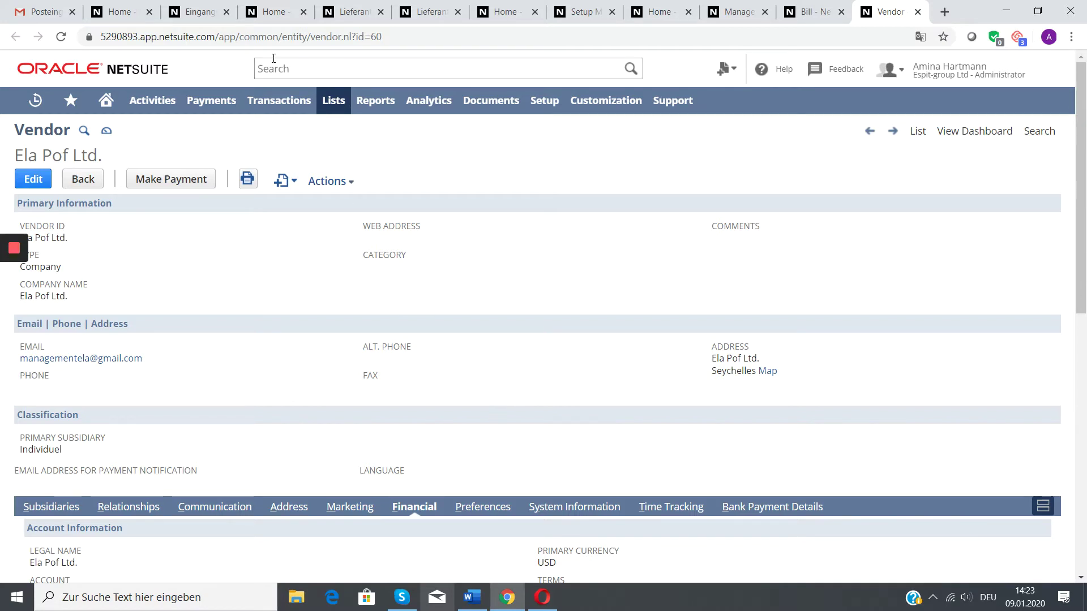
- Open the list of vendor bills under Payables and sort it by Recently Created
mouse_move(281, 111)
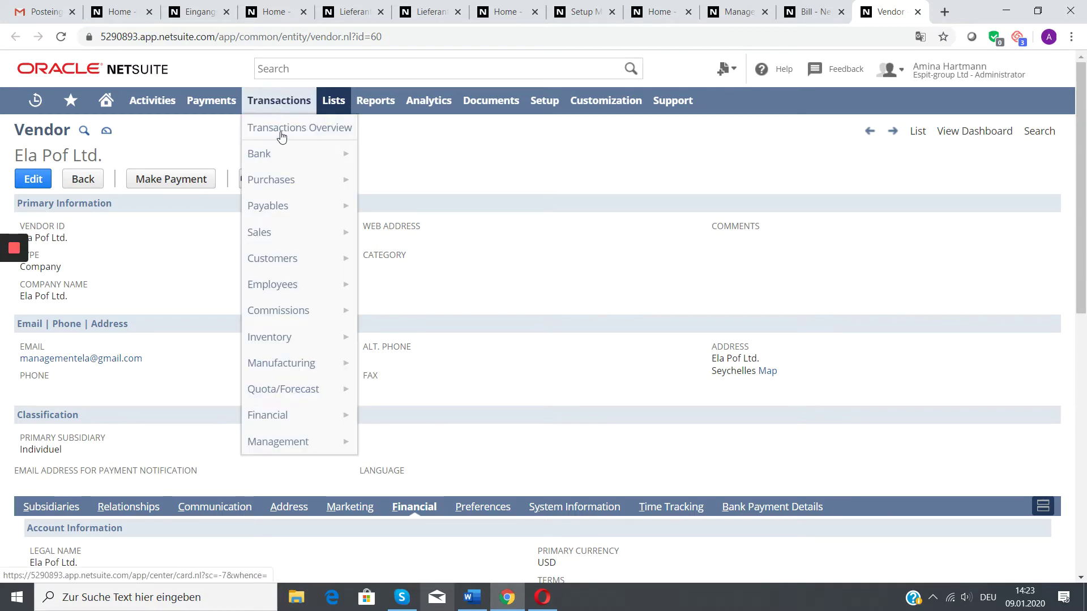
mouse_move(282, 211)
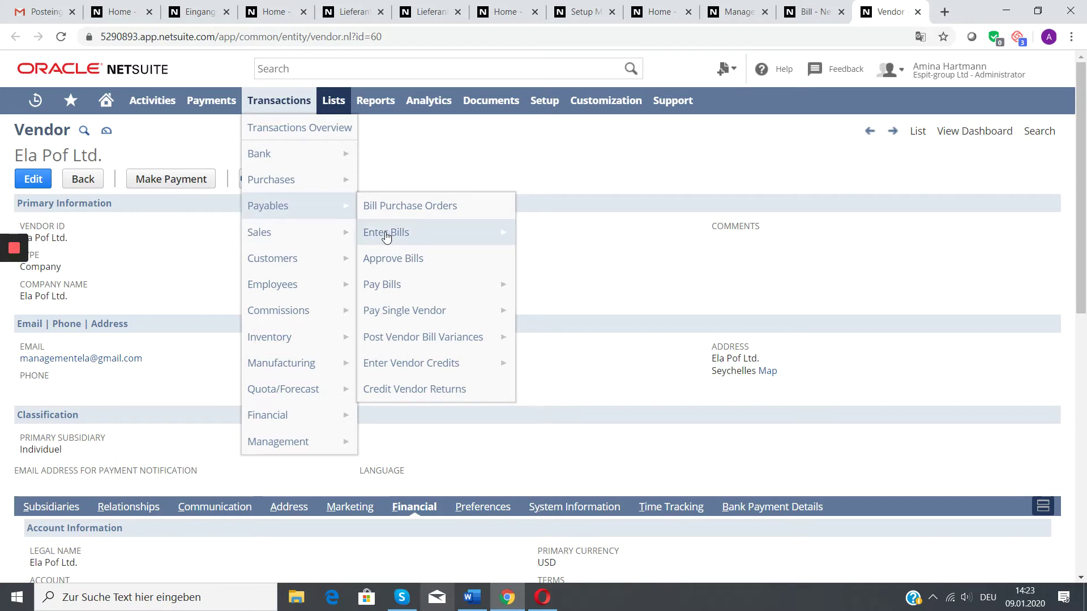
mouse_move(397, 233)
middle_click(542, 245)
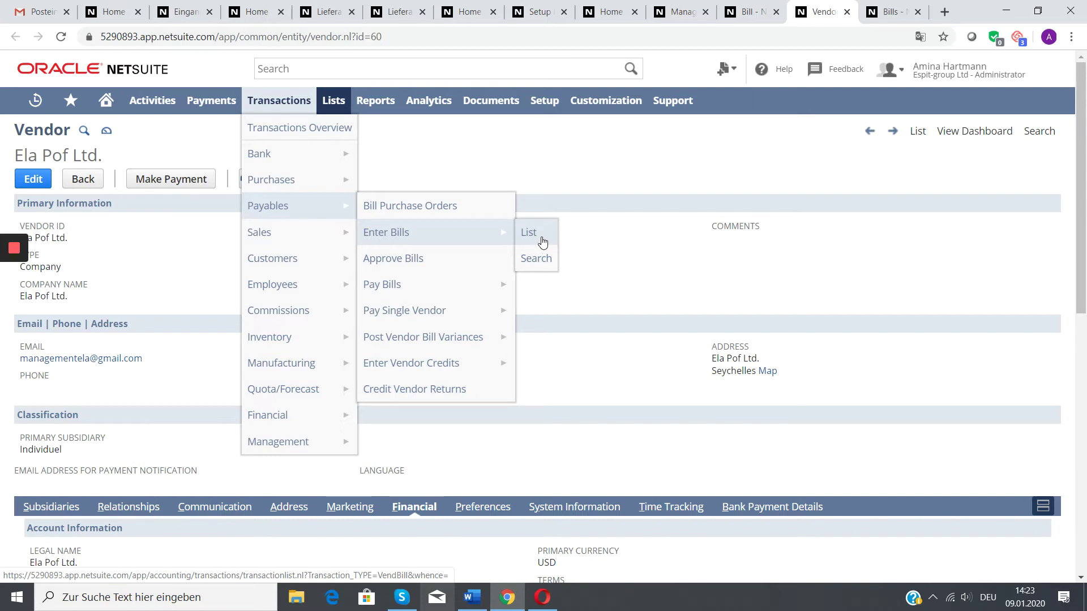
click(541, 237)
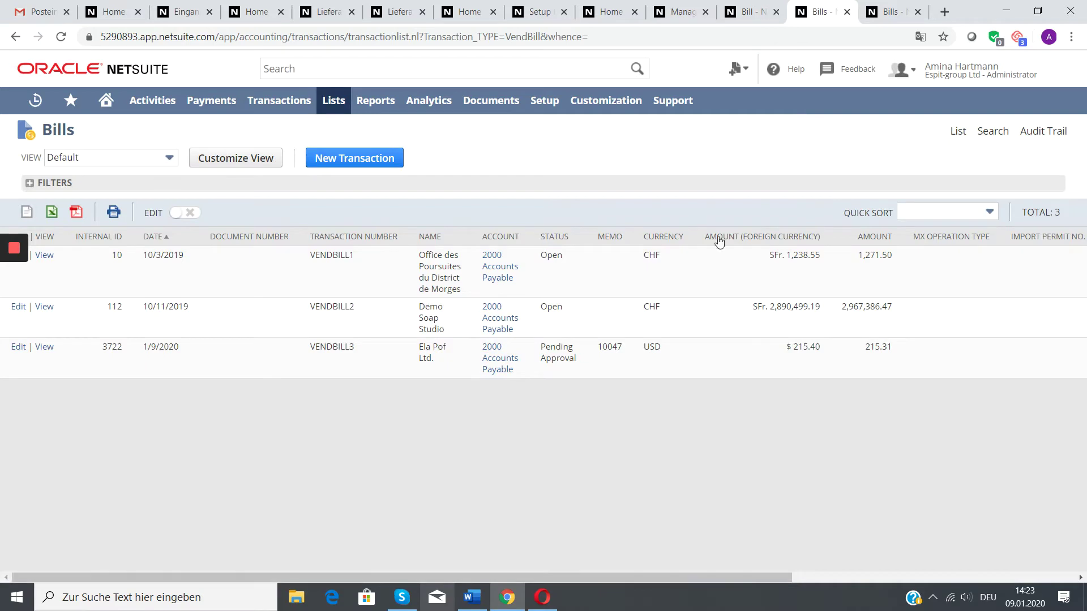
click(988, 220)
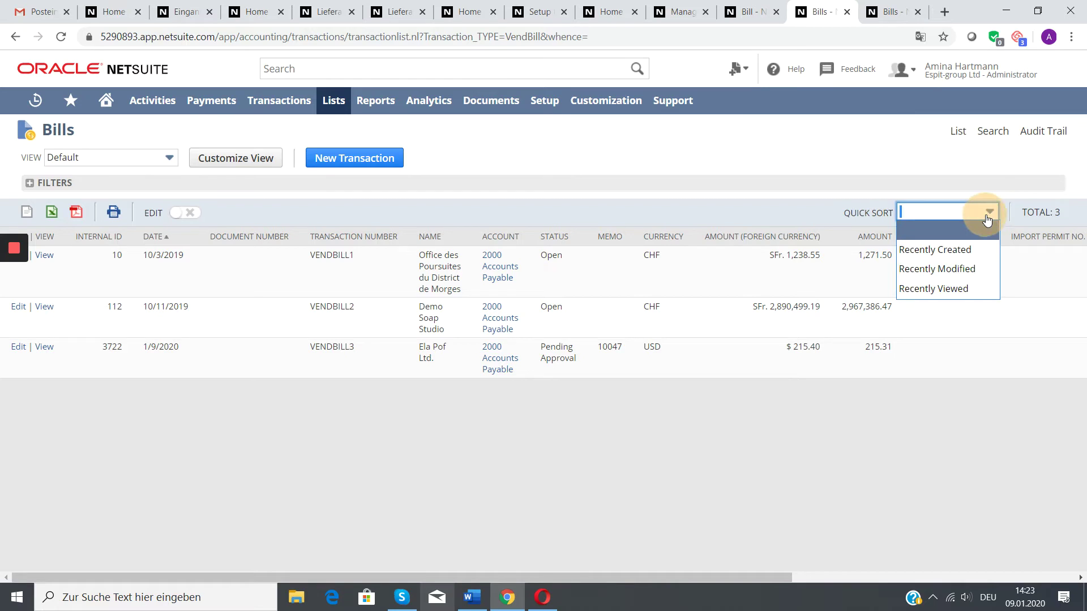
click(956, 254)
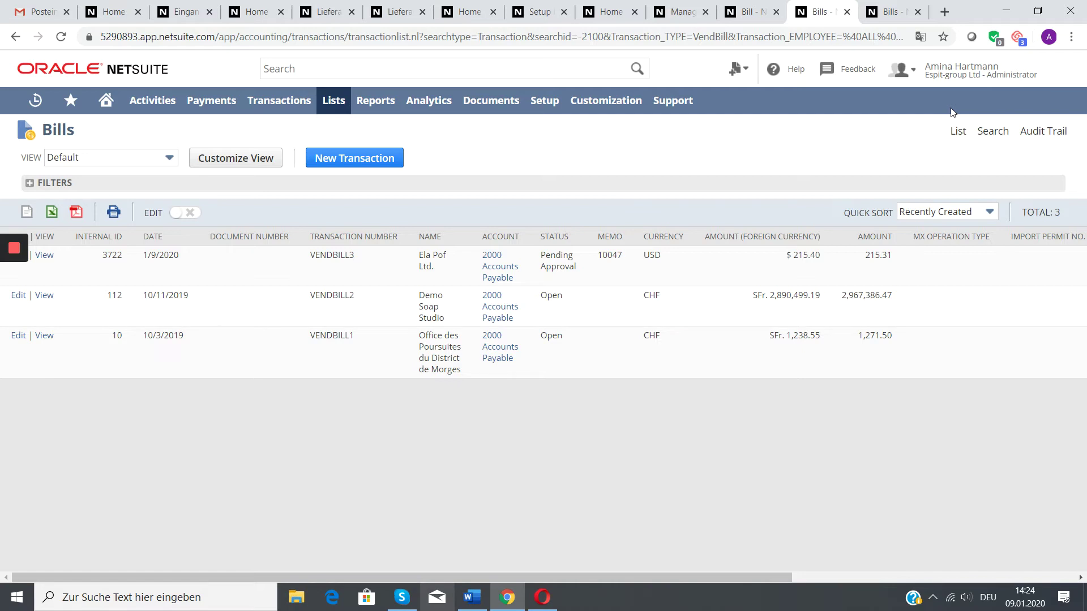
- Open the Ela Pof Ltd. bill from the list in a separate browser tab and review its details and expense line
mouse_move(959, 87)
middle_click(47, 259)
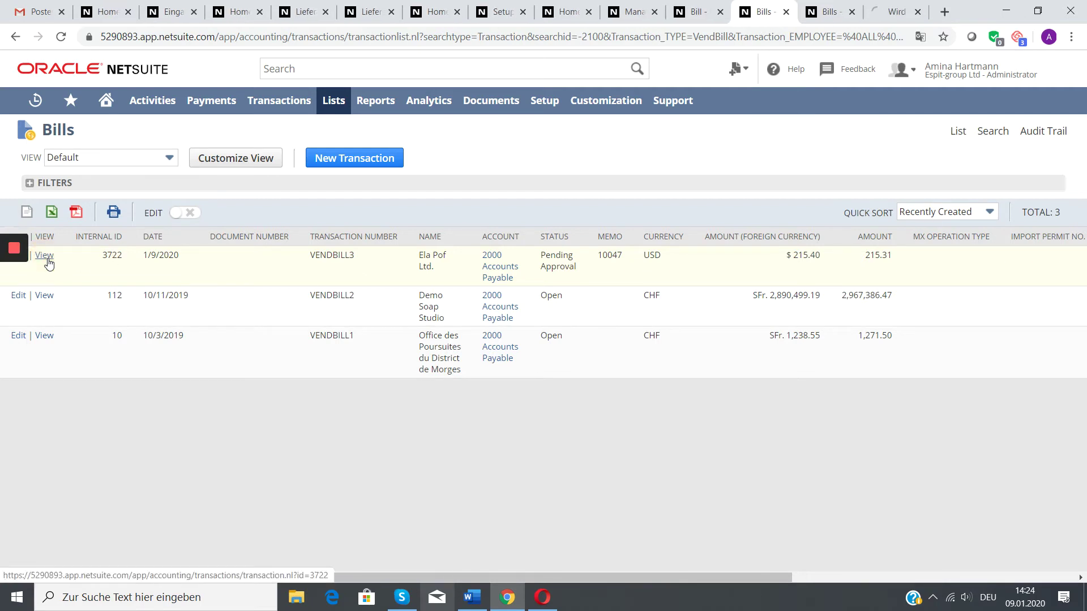
click(877, 12)
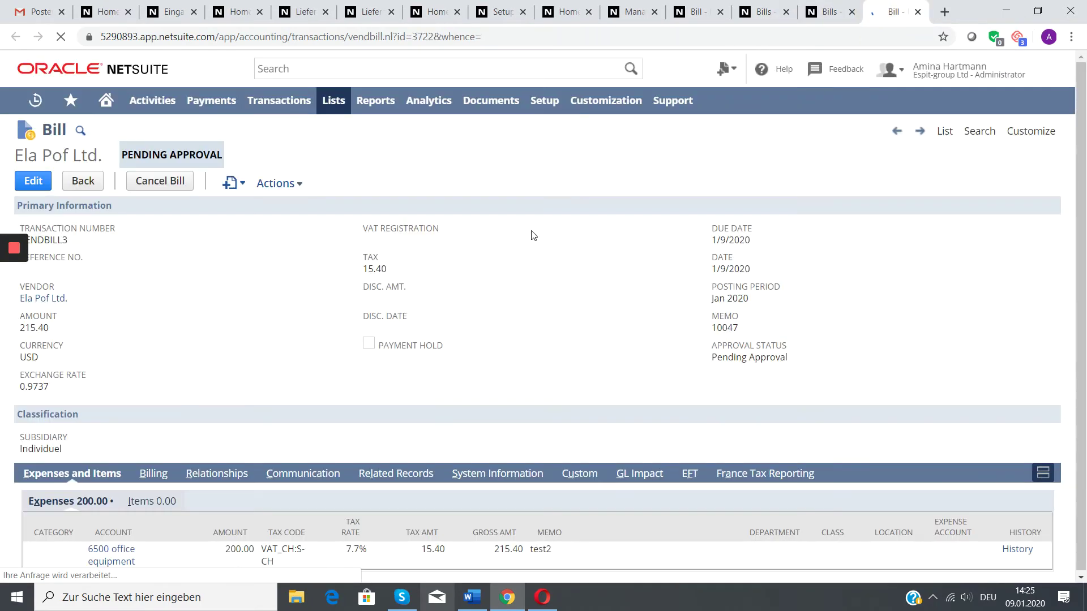
scroll(467, 230, down, 1)
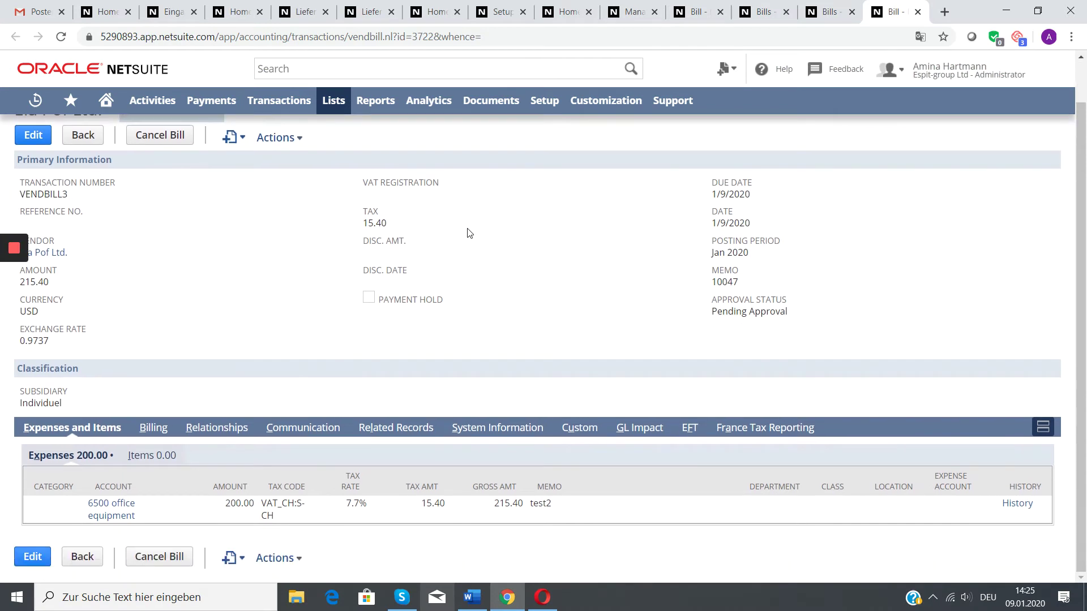
scroll(467, 230, up, 1)
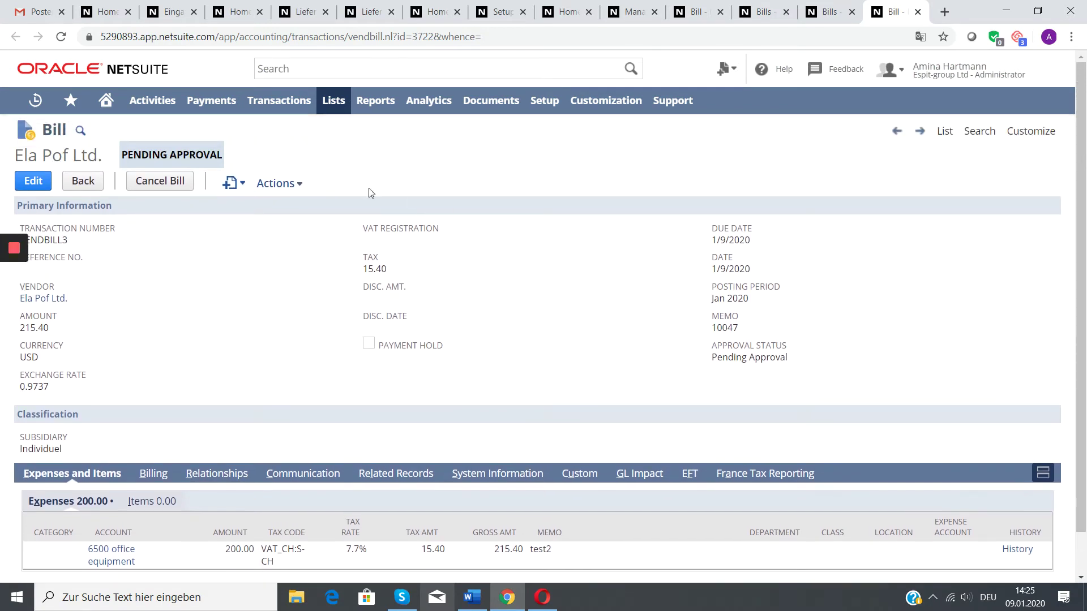
- Check the available actions and system notes of the Ela Pof Ltd. bill, and open the bill for editing
mouse_move(303, 195)
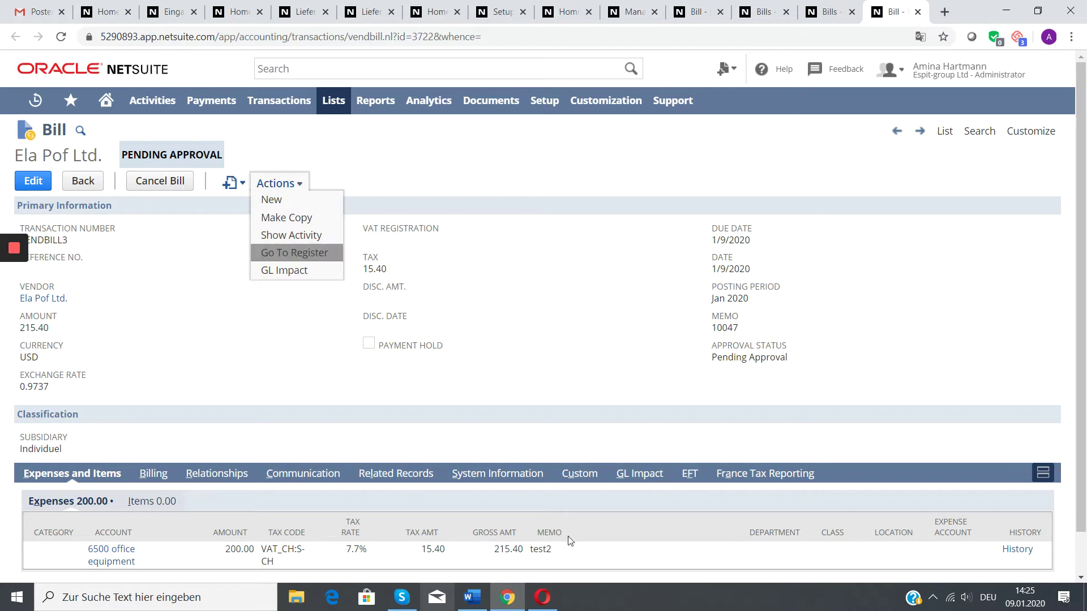
click(505, 474)
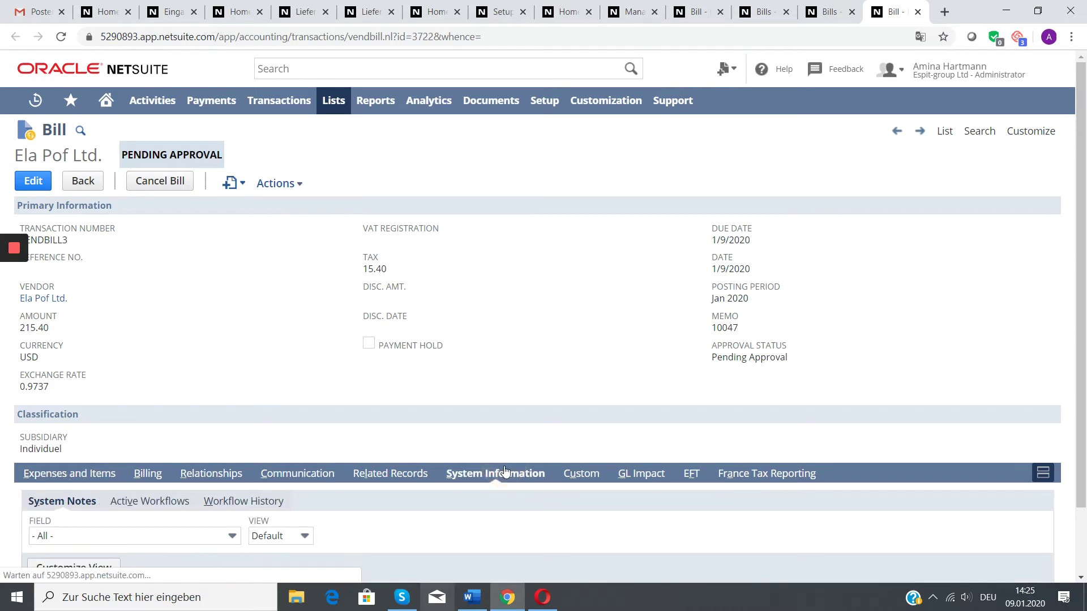
scroll(508, 471, down, 1)
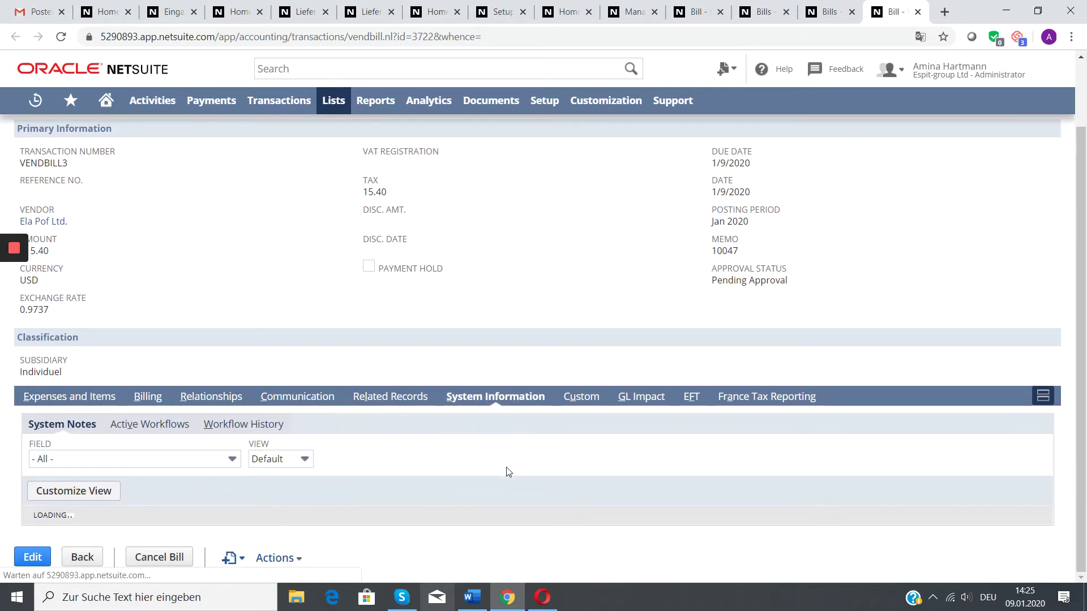
scroll(508, 472, up, 1)
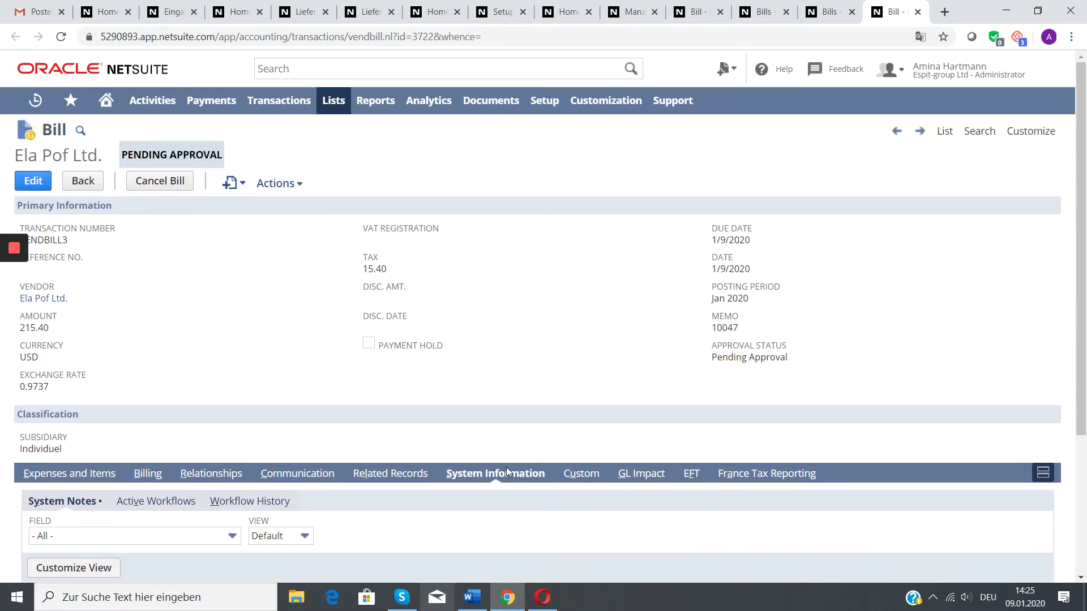
click(37, 185)
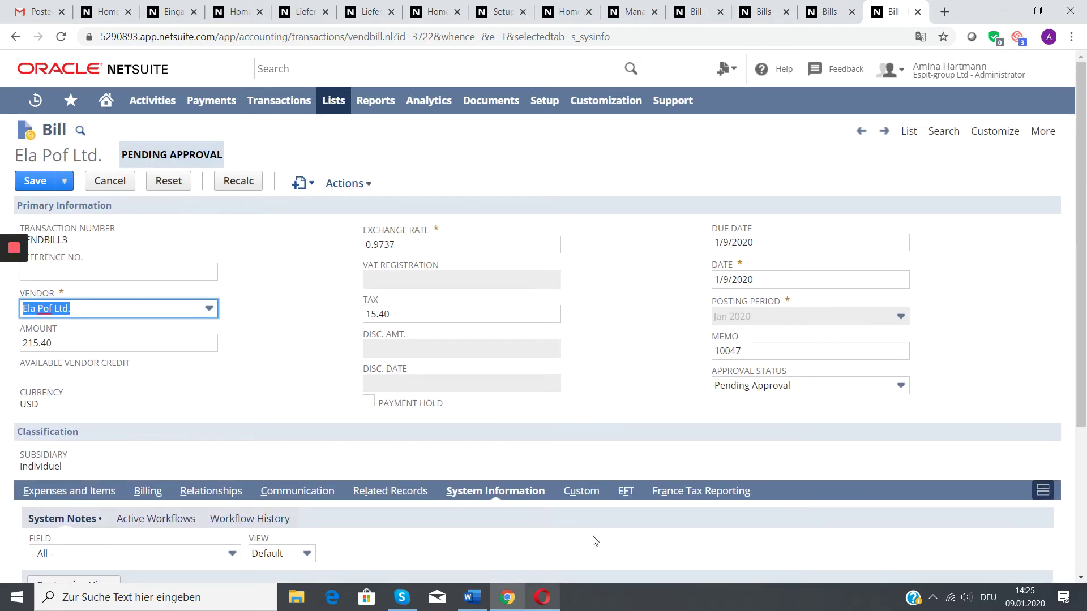
click(542, 599)
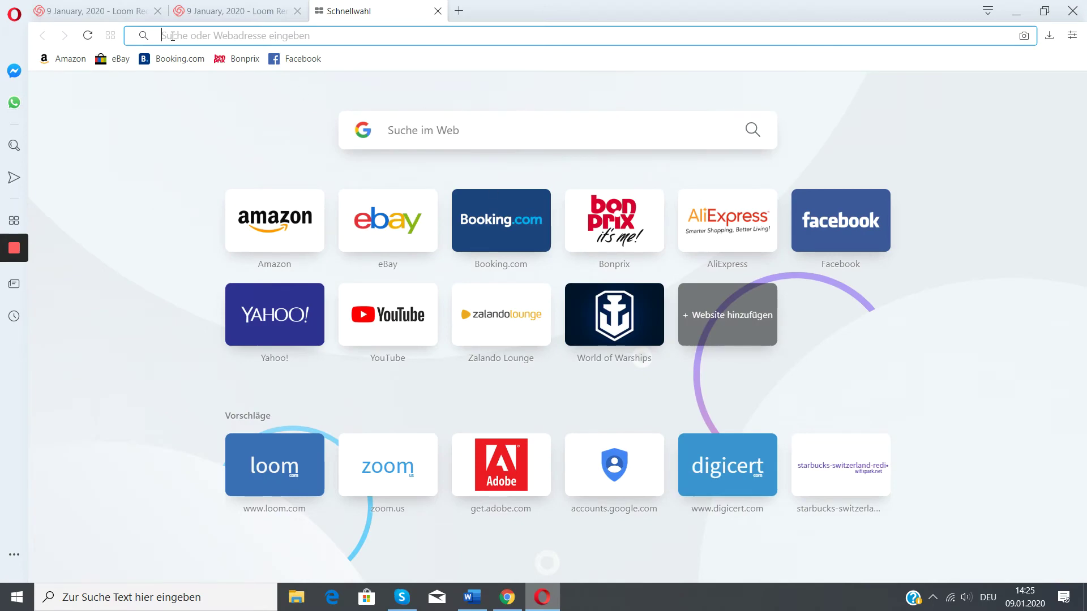
click(191, 9)
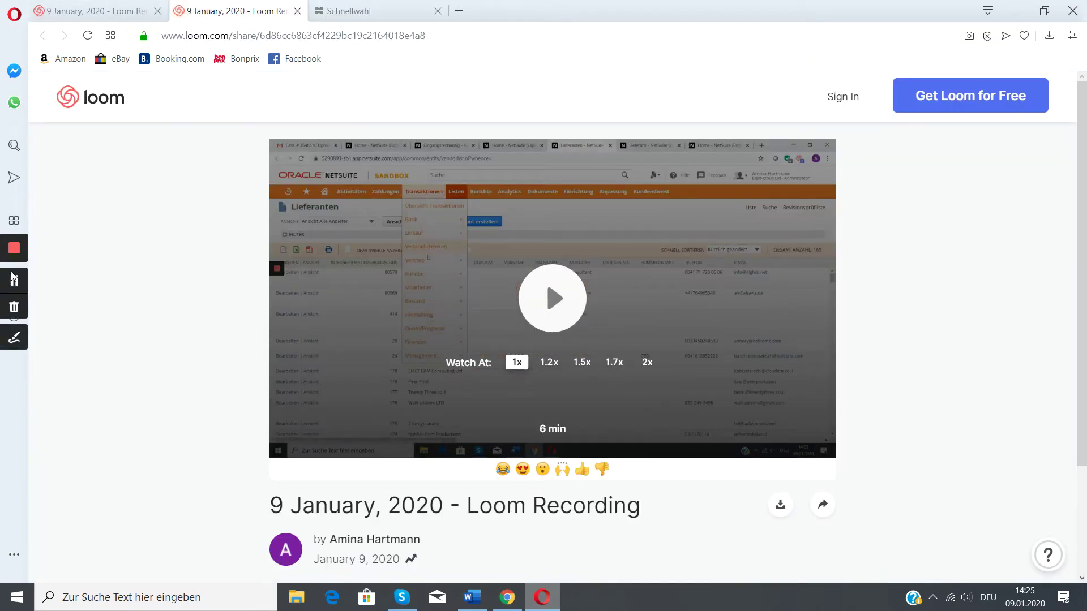
click(13, 279)
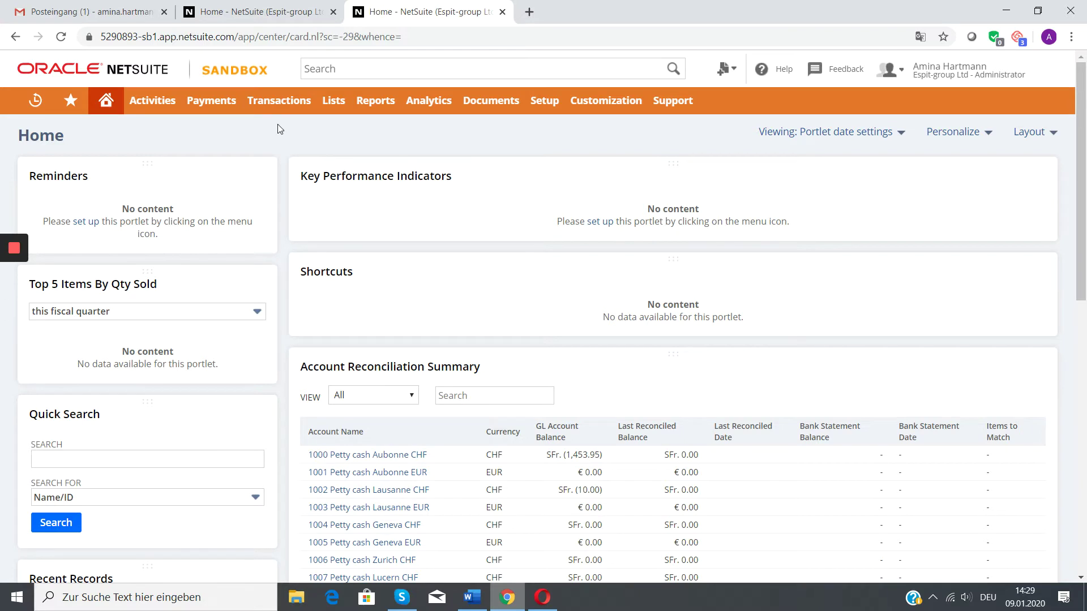
- Open the sandbox list of vendor bills under Payables in a separate browser tab and sort it by Recently Created
mouse_move(280, 105)
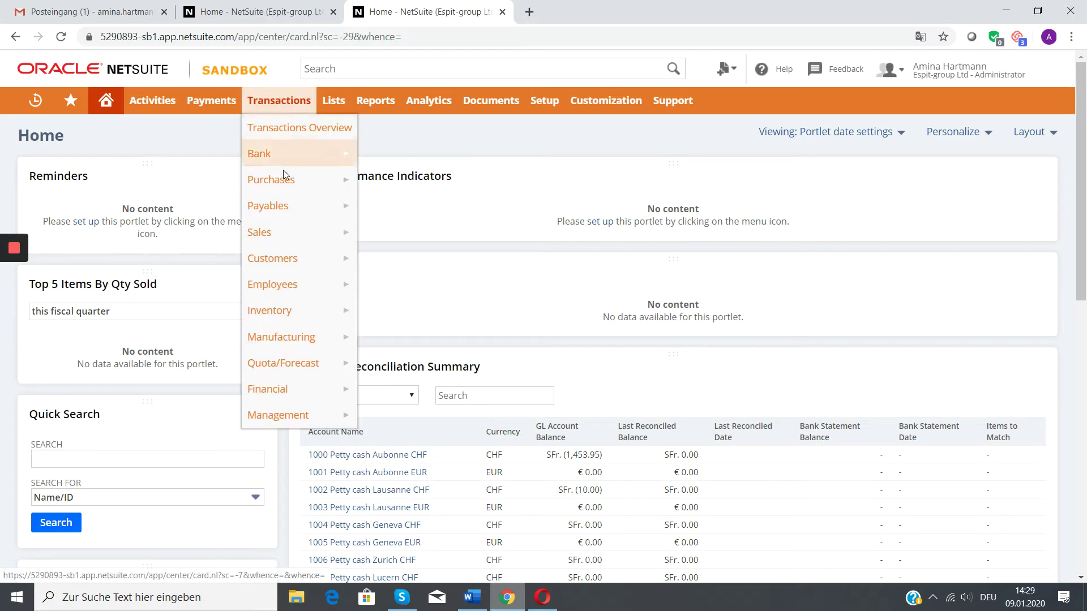
mouse_move(283, 205)
mouse_move(437, 231)
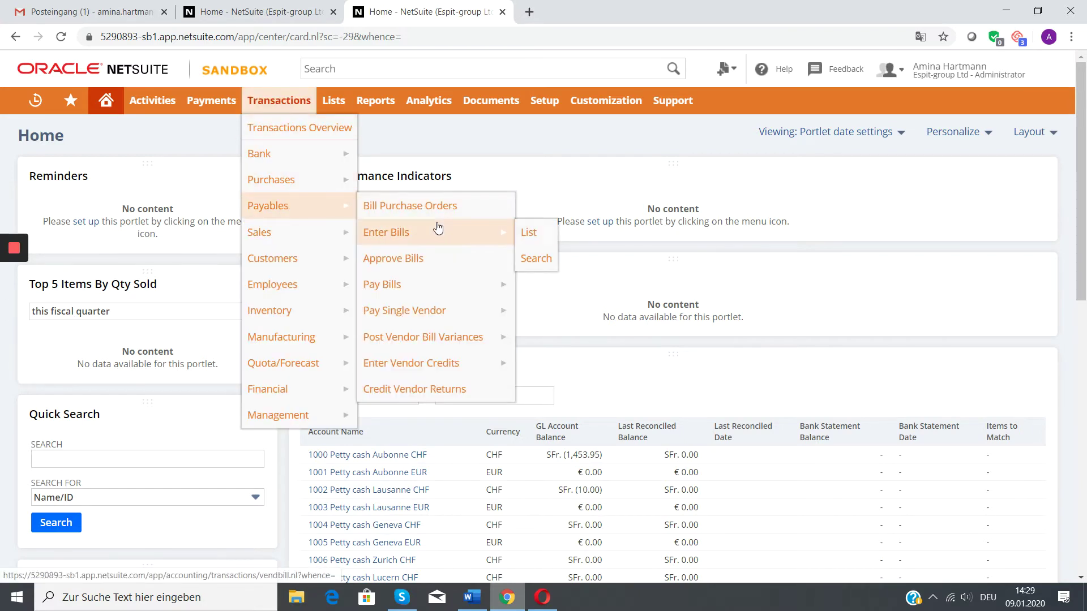
middle_click(525, 234)
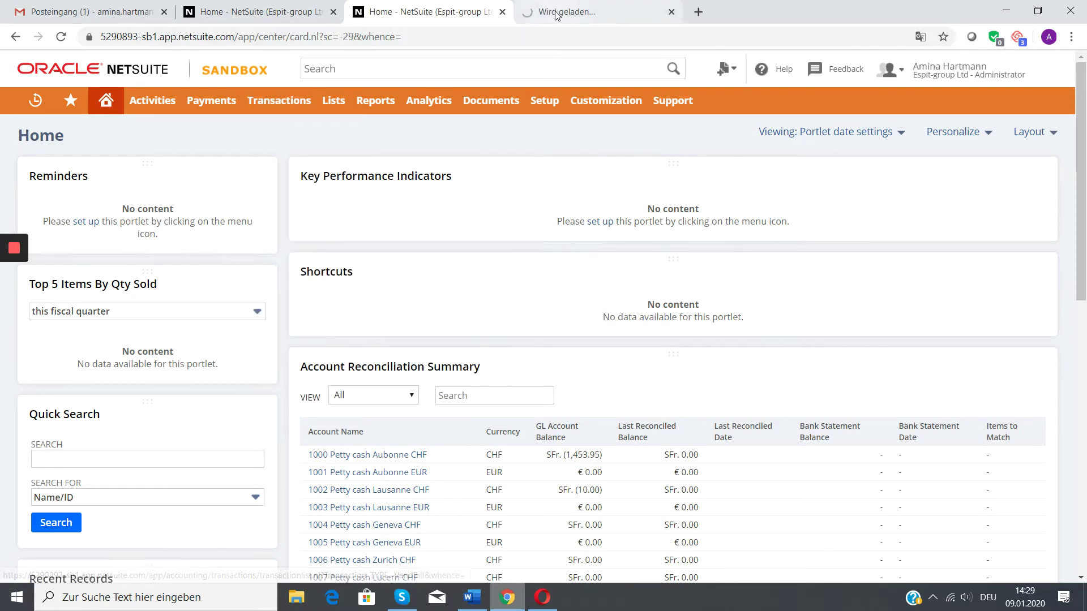
click(557, 13)
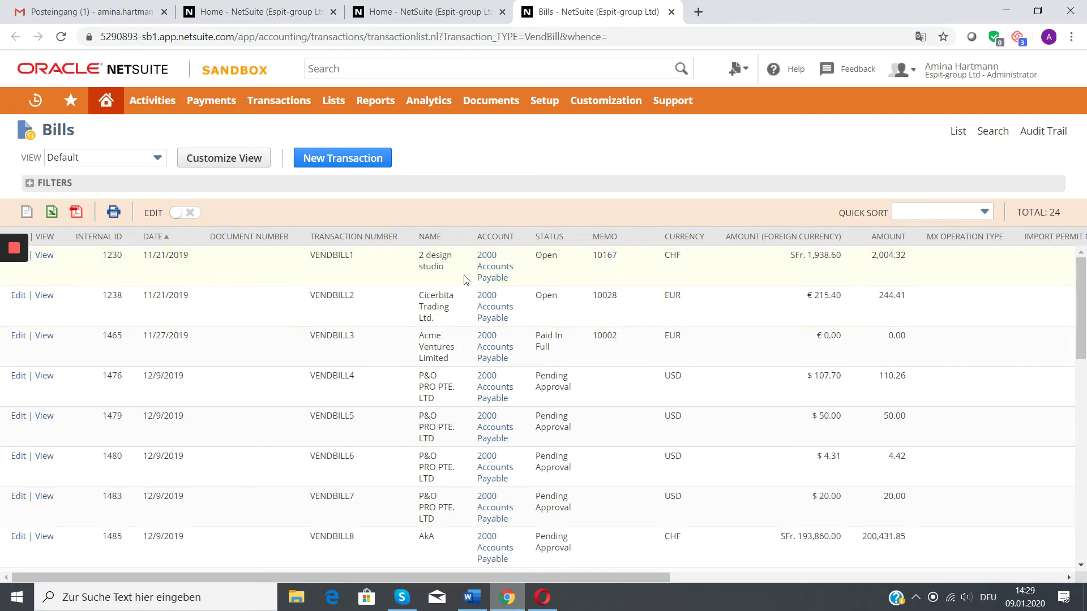
click(985, 213)
click(960, 251)
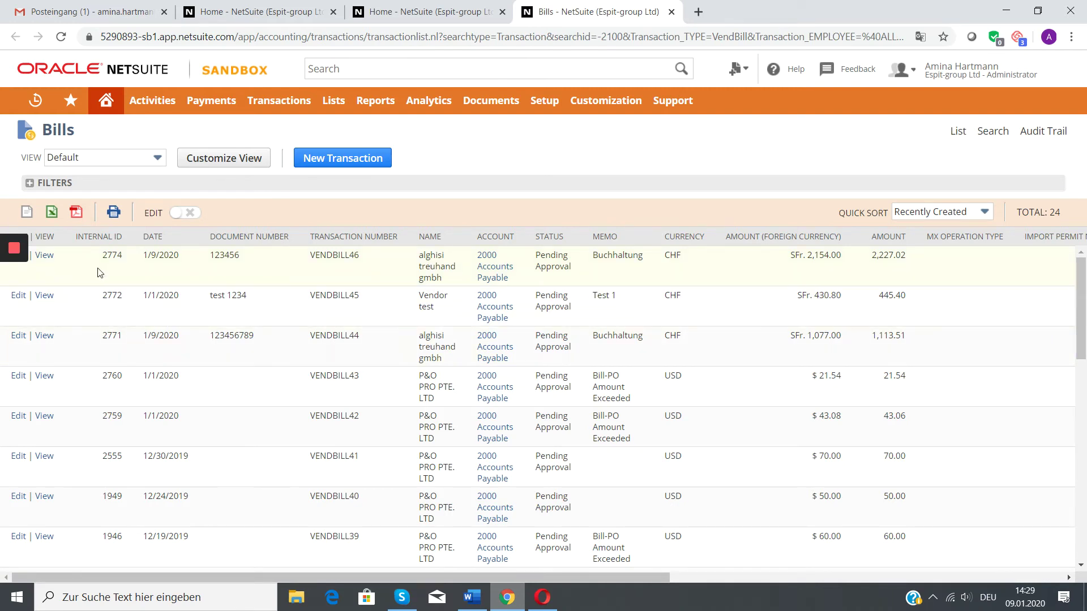
- Open the most recently created alghisi treuhand gmbh bill in a separate browser tab and review its details
middle_click(45, 256)
click(757, 14)
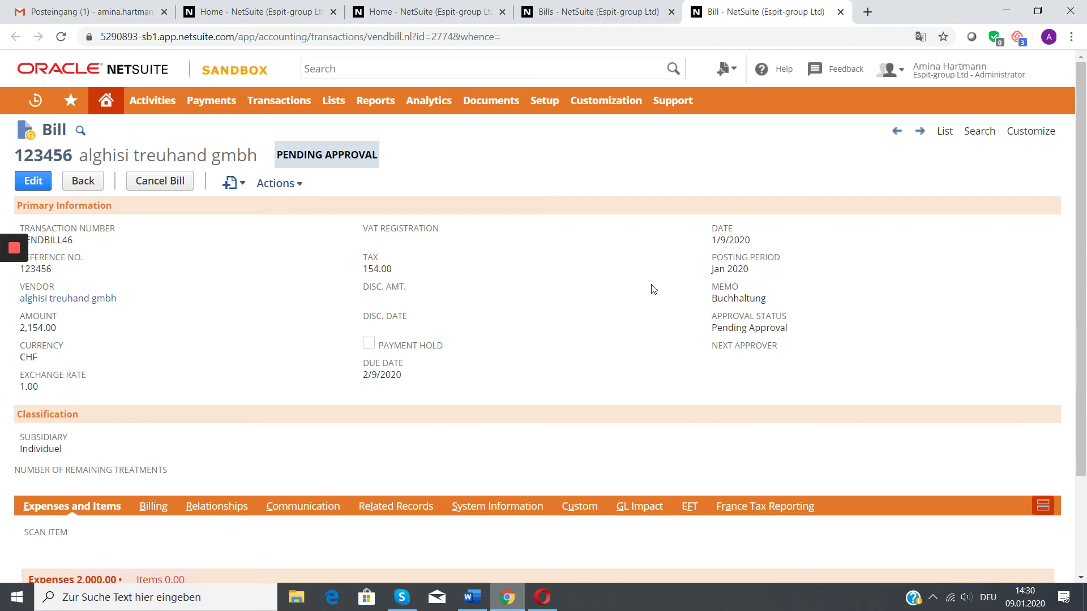
scroll(639, 320, down, 2)
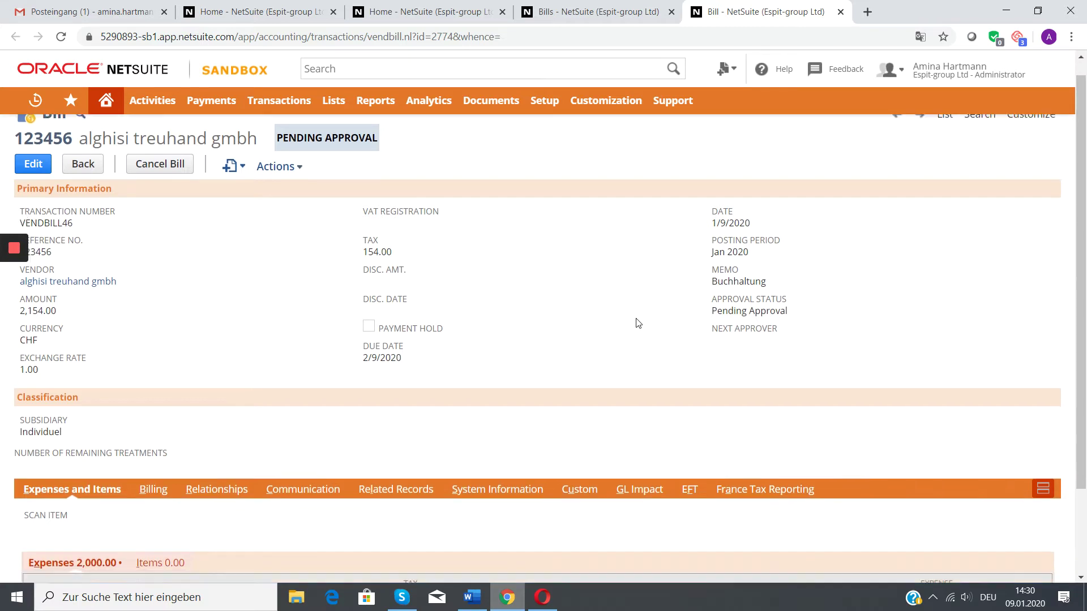
scroll(638, 324, up, 2)
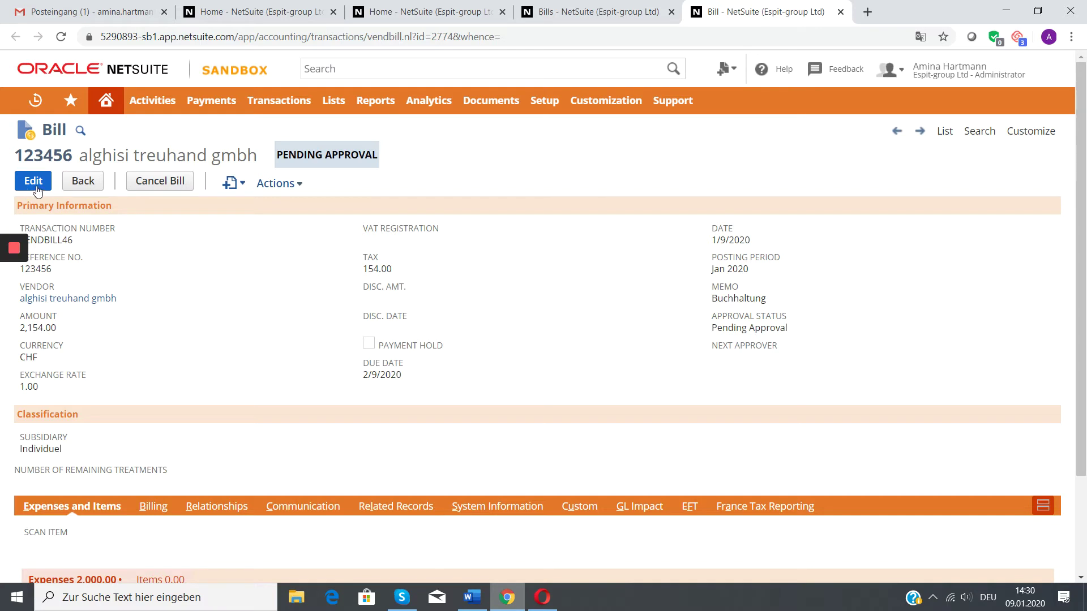
- Check the available actions on the alghisi treuhand gmbh bill and open the bill for editing
mouse_move(318, 199)
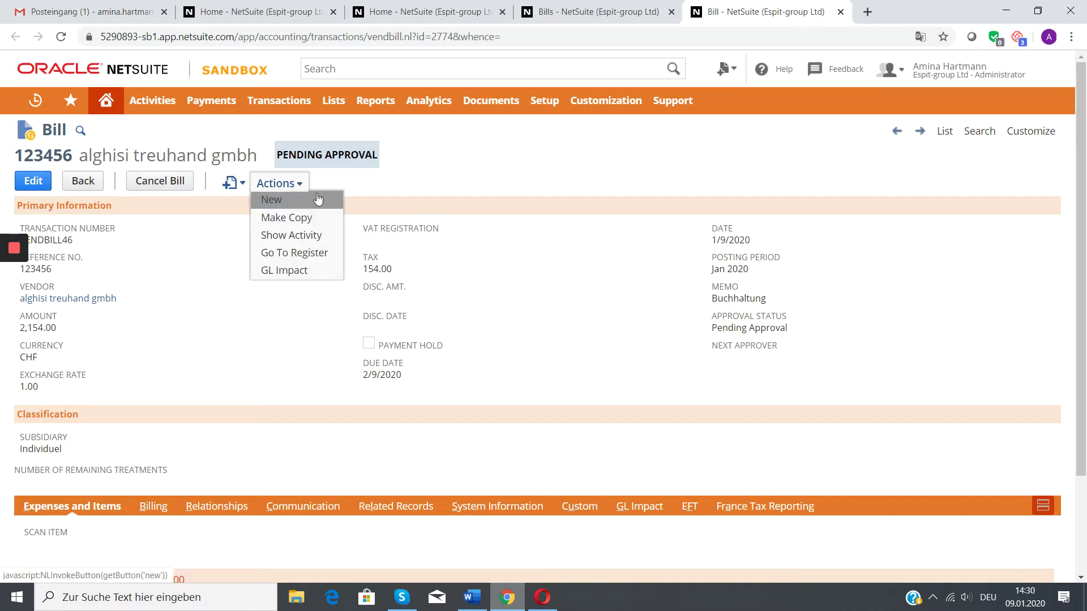
click(51, 185)
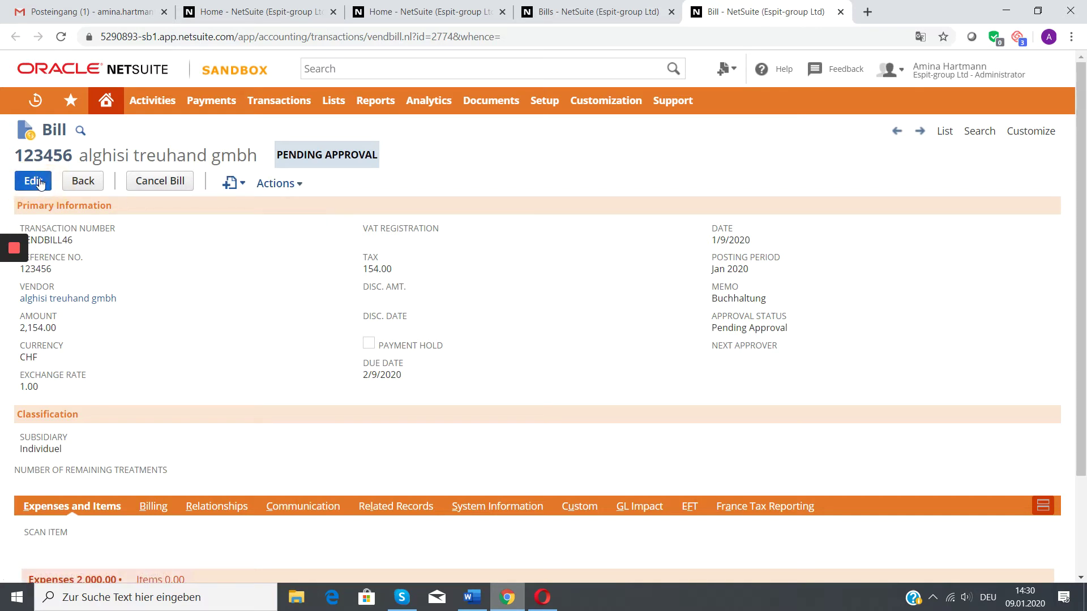
click(32, 181)
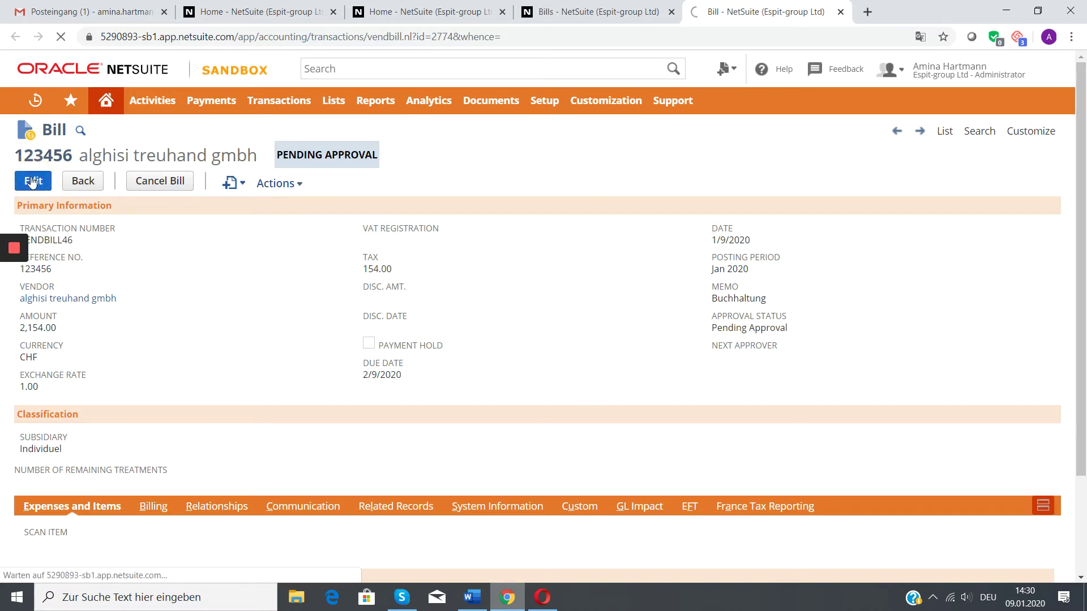